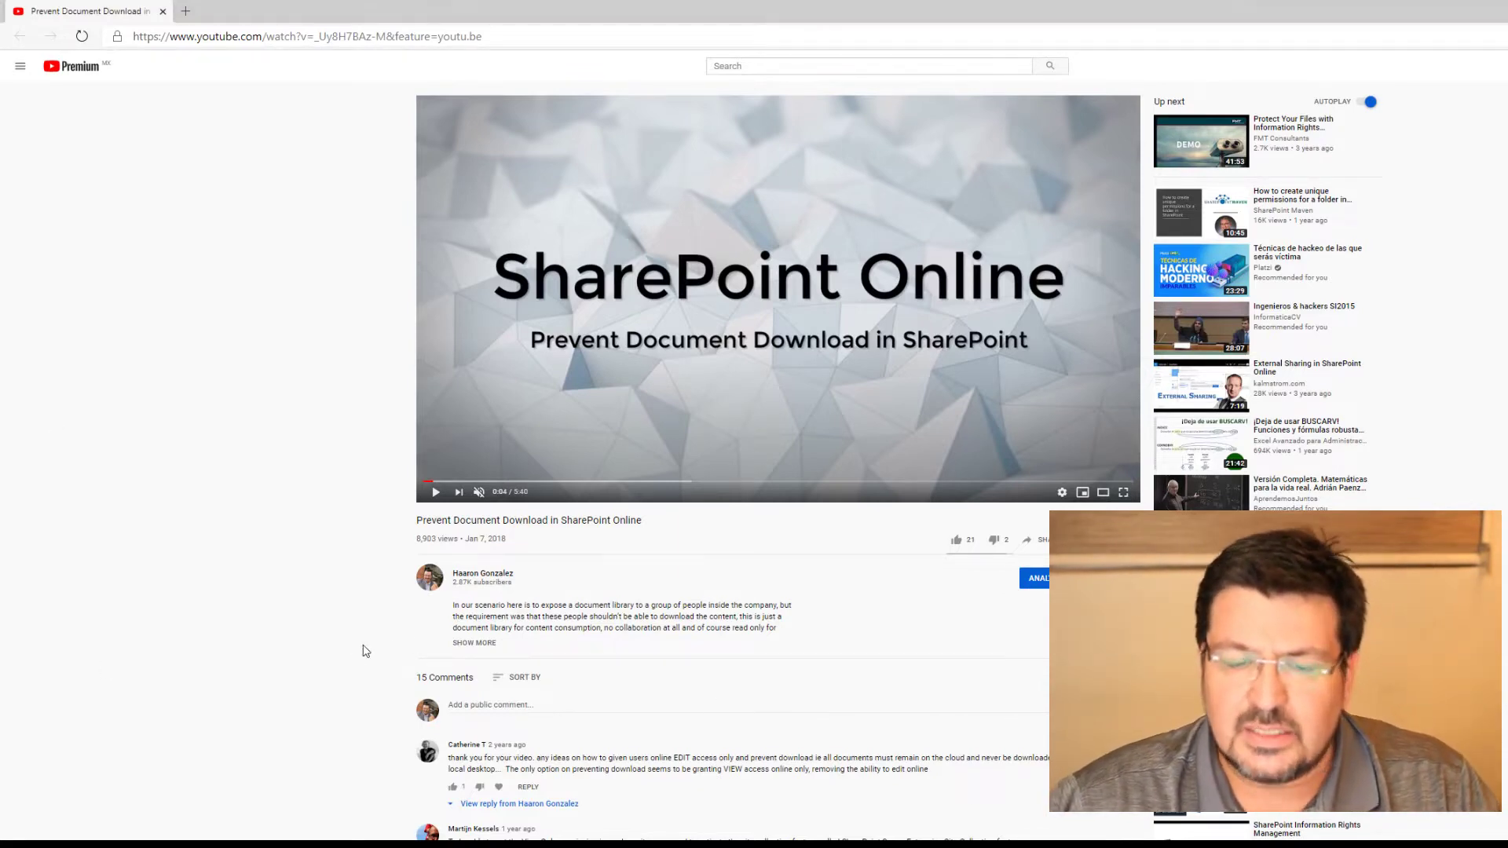
Step: Scroll through the YouTube comments on allowing in-browser editing while blocking downloads
scroll(365, 651, "down", 8)
scroll(365, 651, "up", 3)
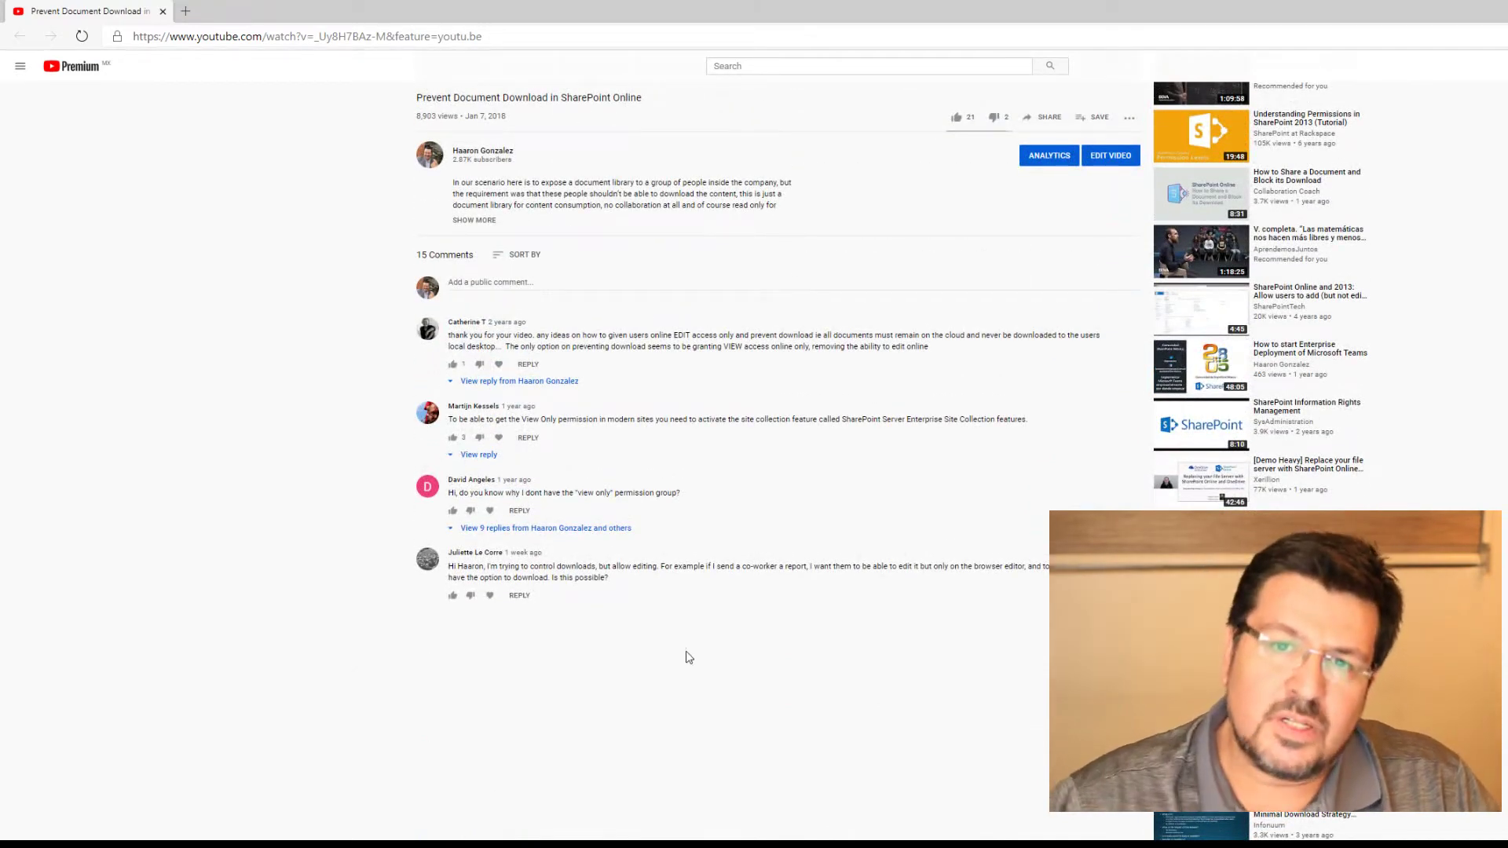
scroll(688, 658, "down", 3)
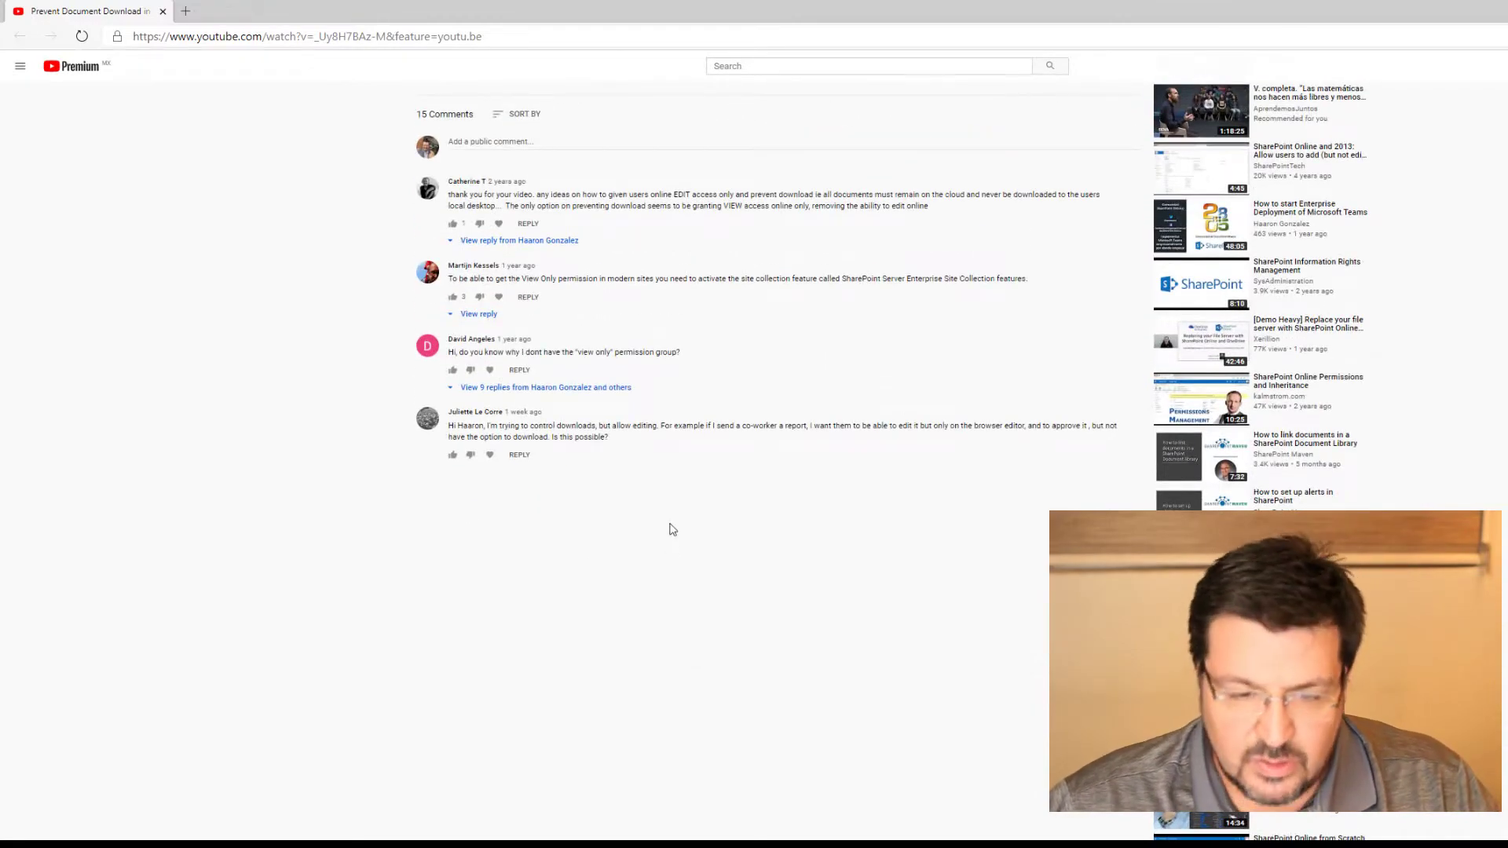
left_click_drag(796, 517, 515, 482)
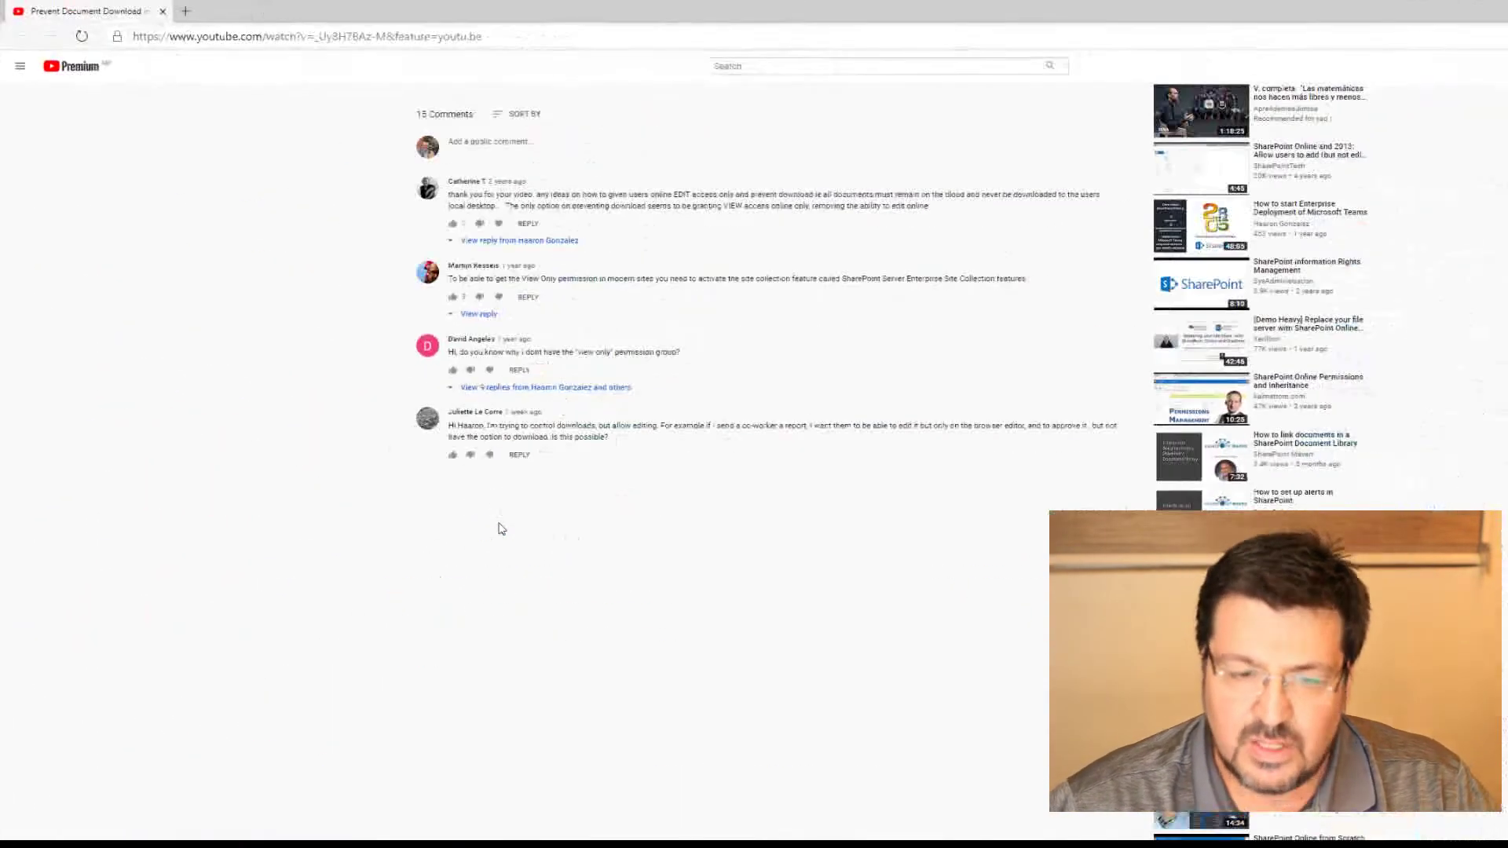
scroll(528, 505, "up", 7)
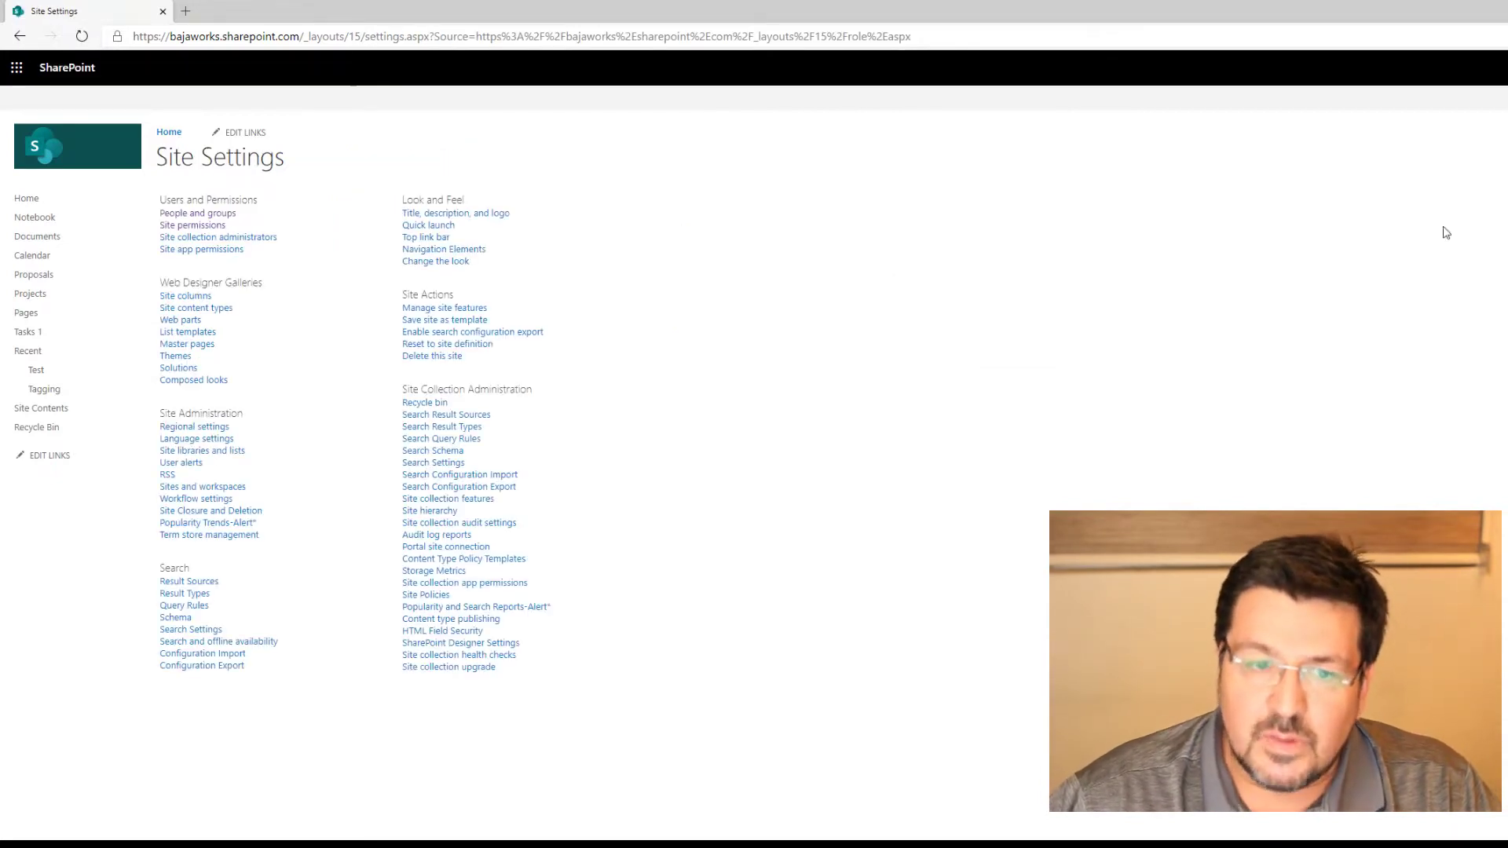
Step: Open the site's Permission Levels list from Site permissions
left_click(186, 226)
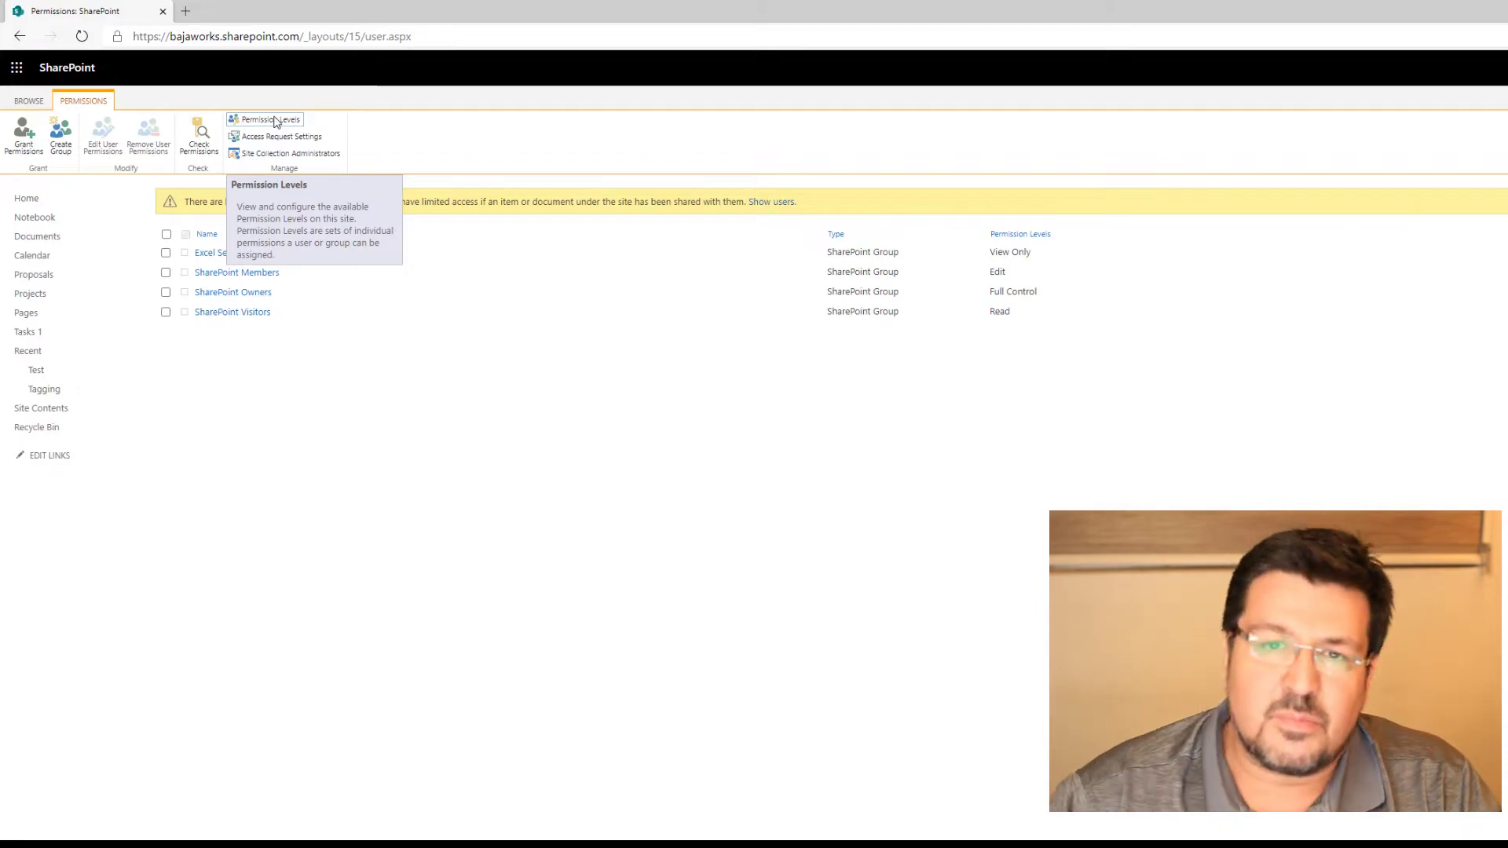
left_click(271, 119)
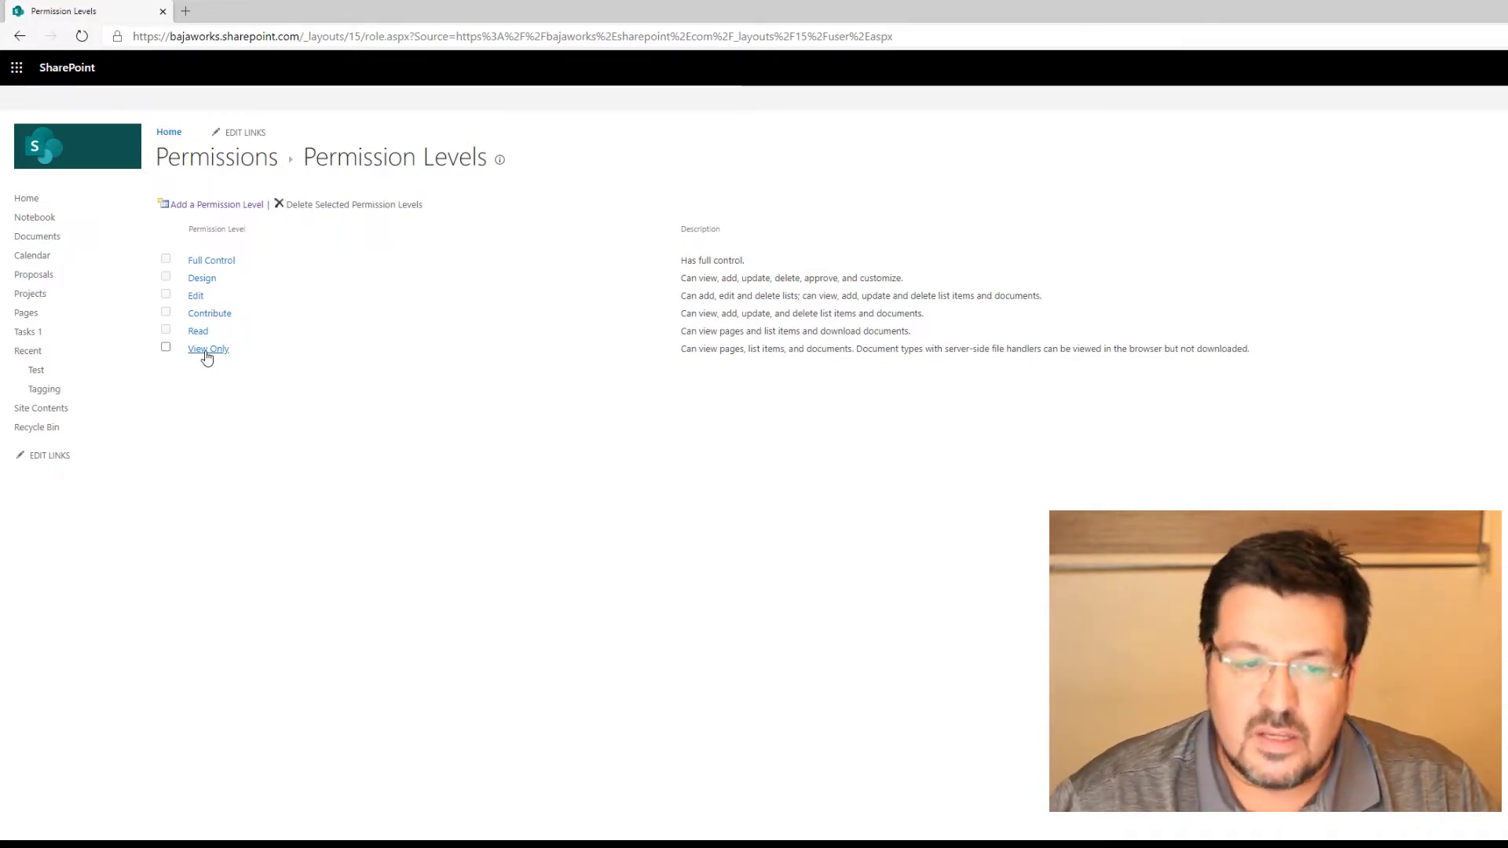
Step: Open the View Only permission level and scroll to its copy option
left_click(207, 353)
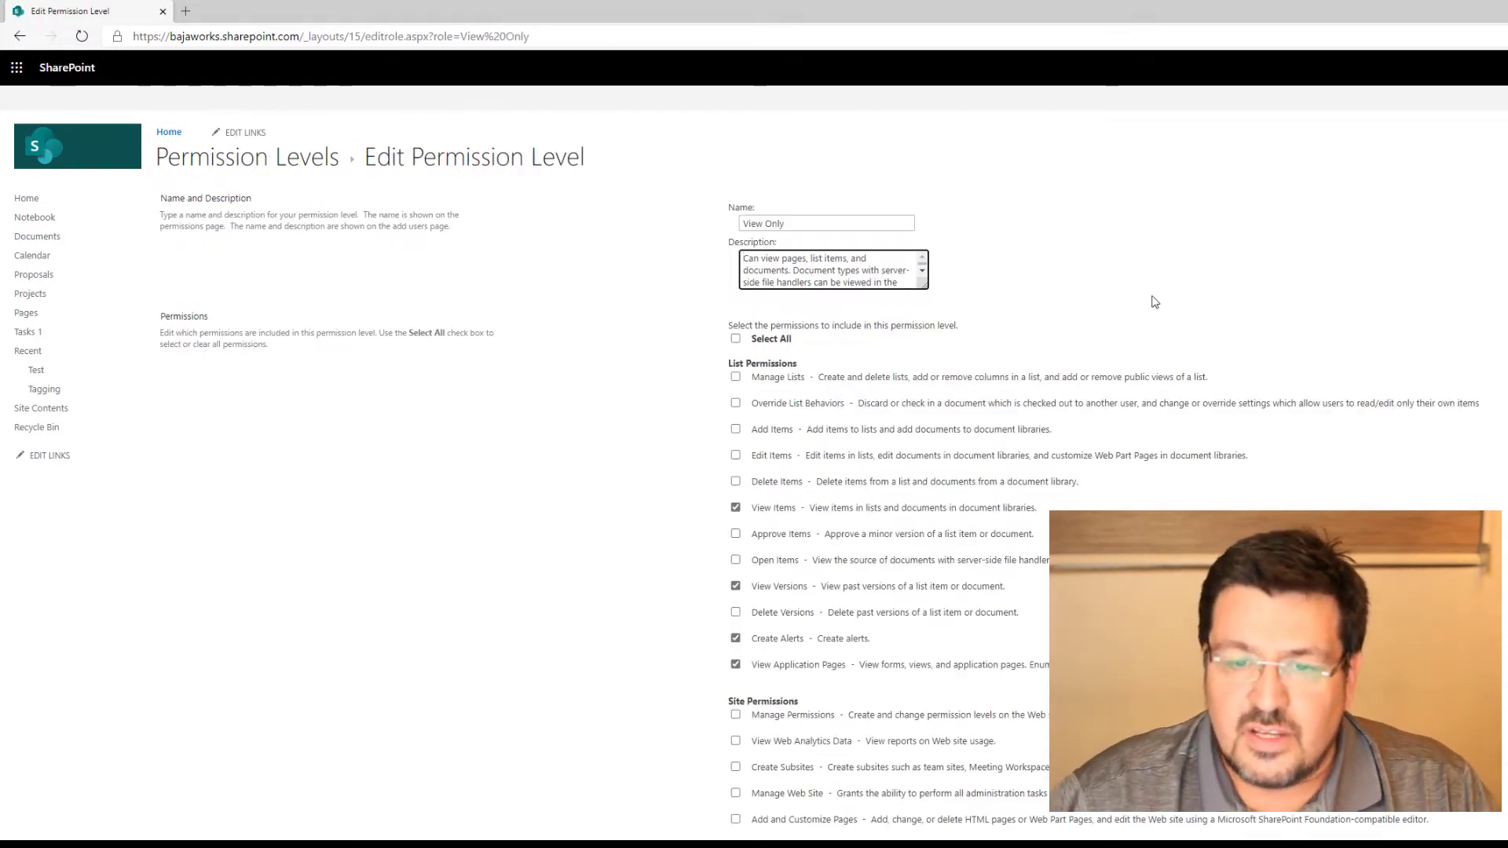
scroll(1165, 313, "down", 5)
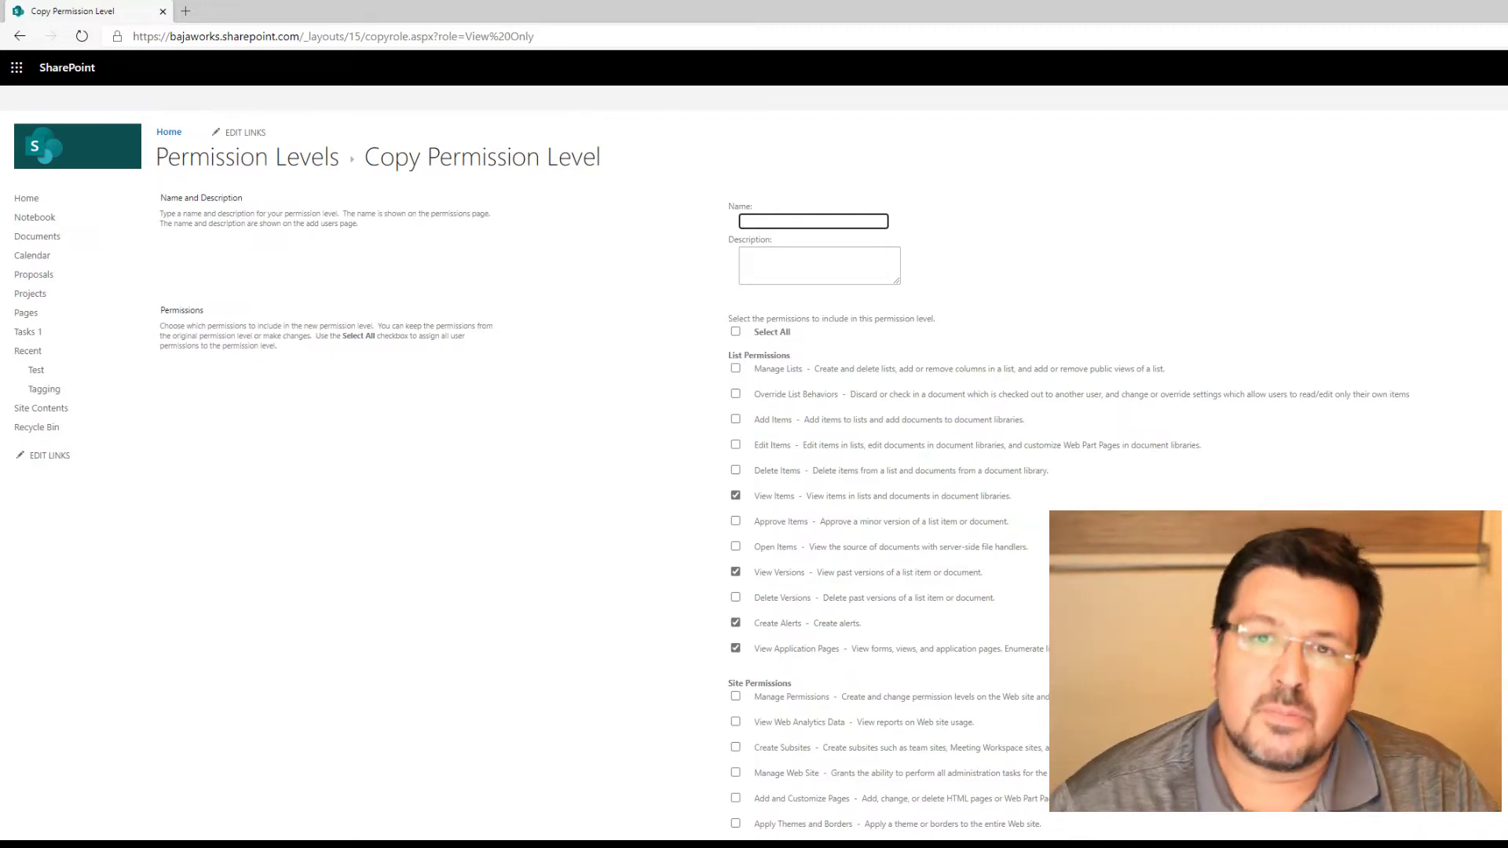
Step: Name the copied level 'View Only with Edit Permissions', described 'Prevent downloads and allow editing'
left_click(758, 223)
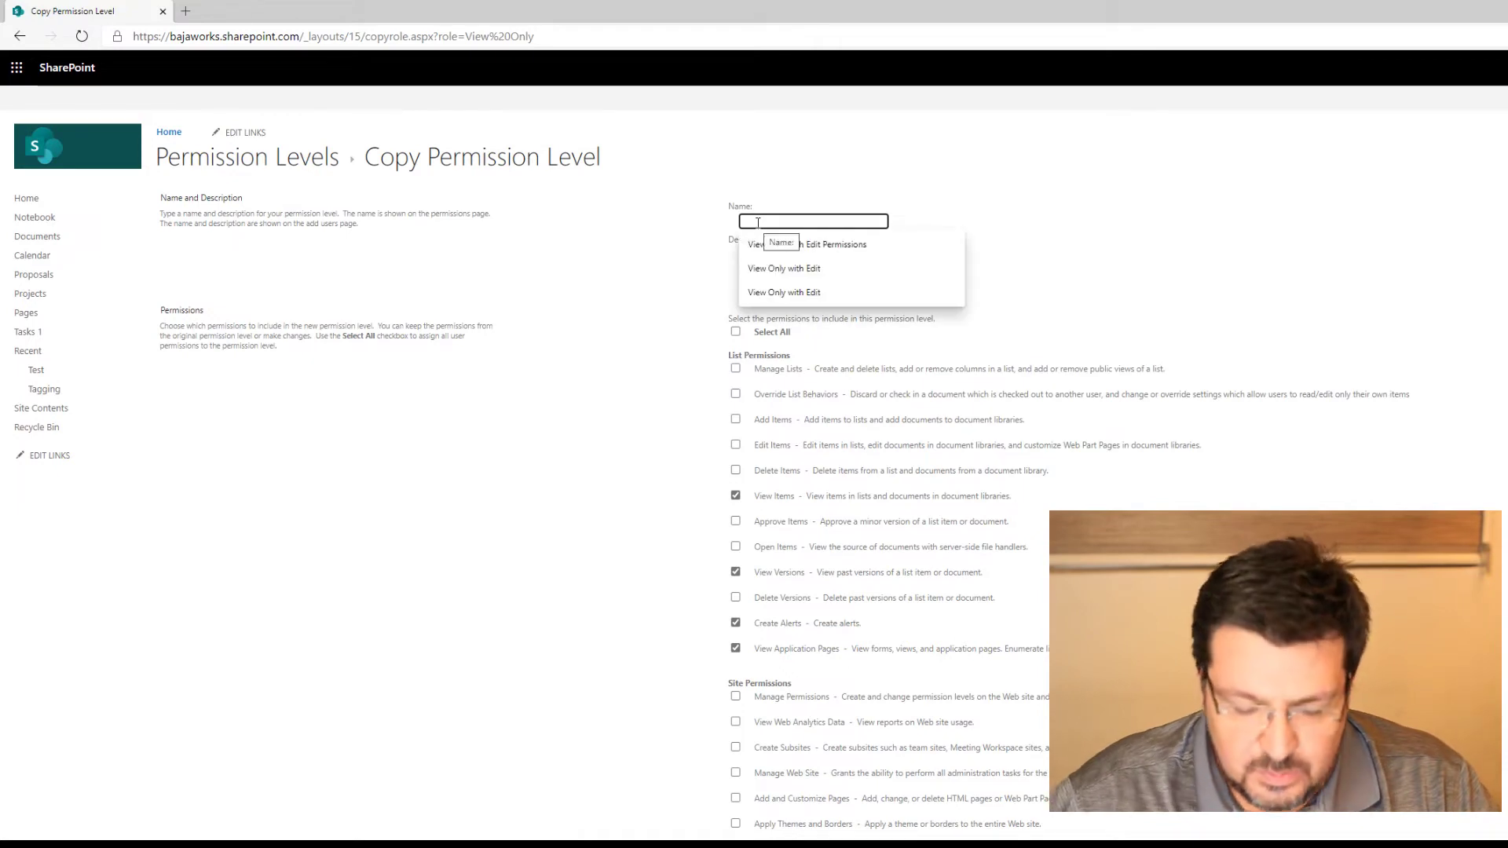
key("Down")
key("Tab")
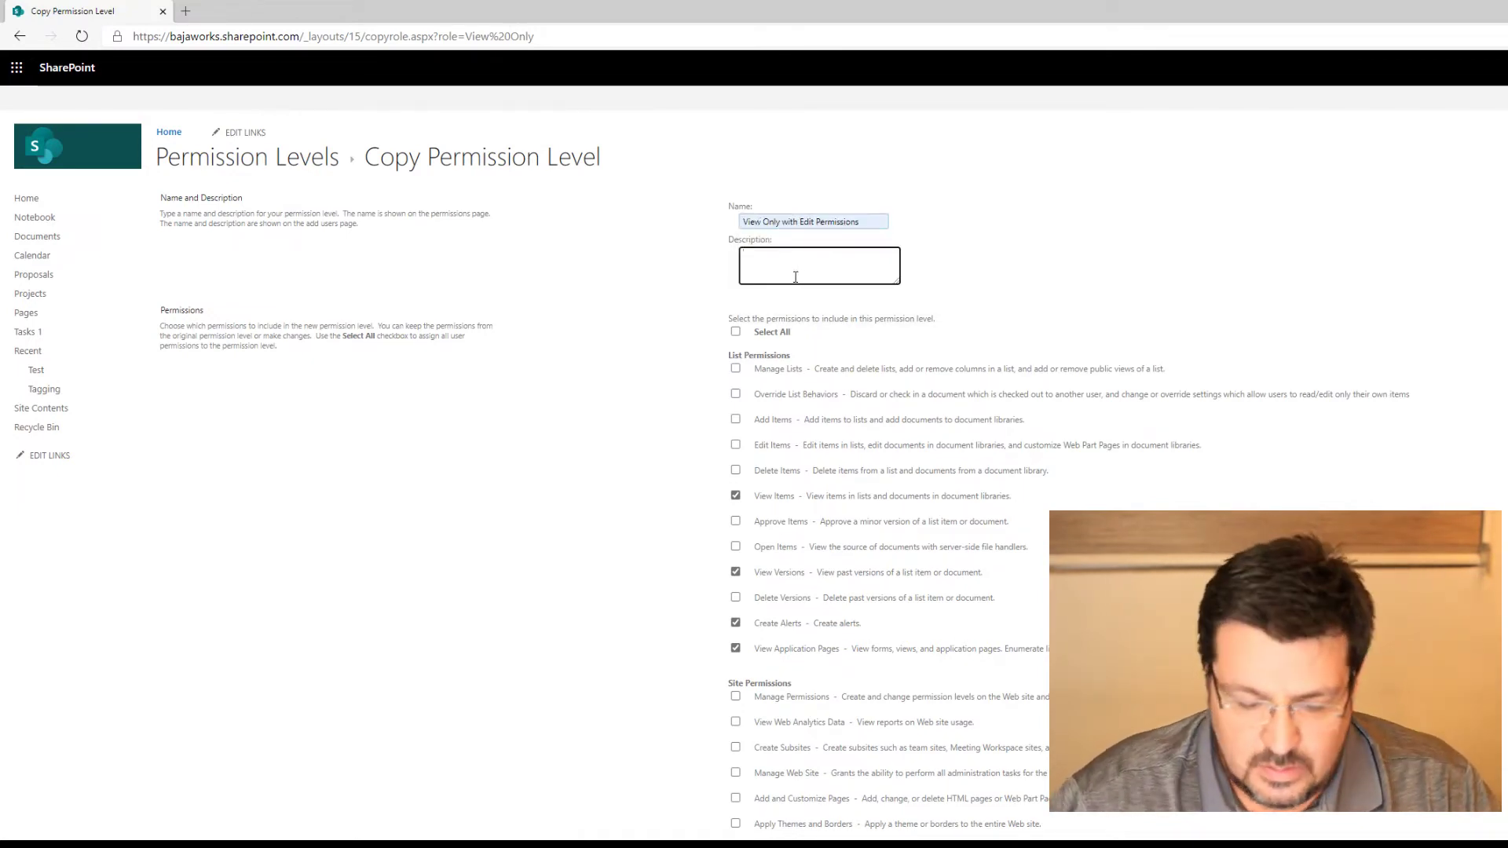
type("View O")
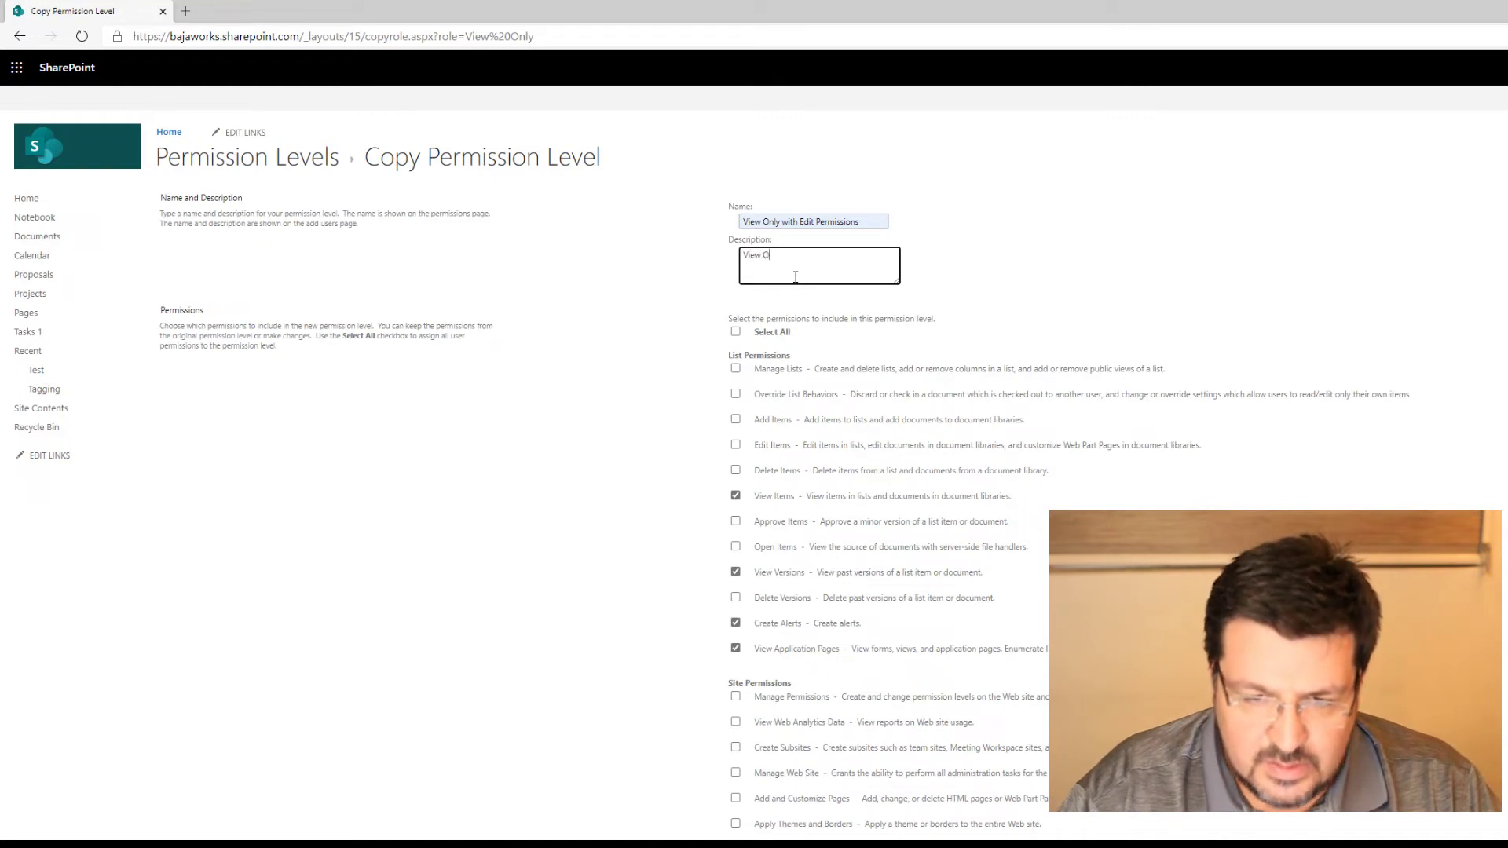
key("BackSpace")
key("BackSpace")
key("BackSpace")
type("Prevent downloads and allow editing")
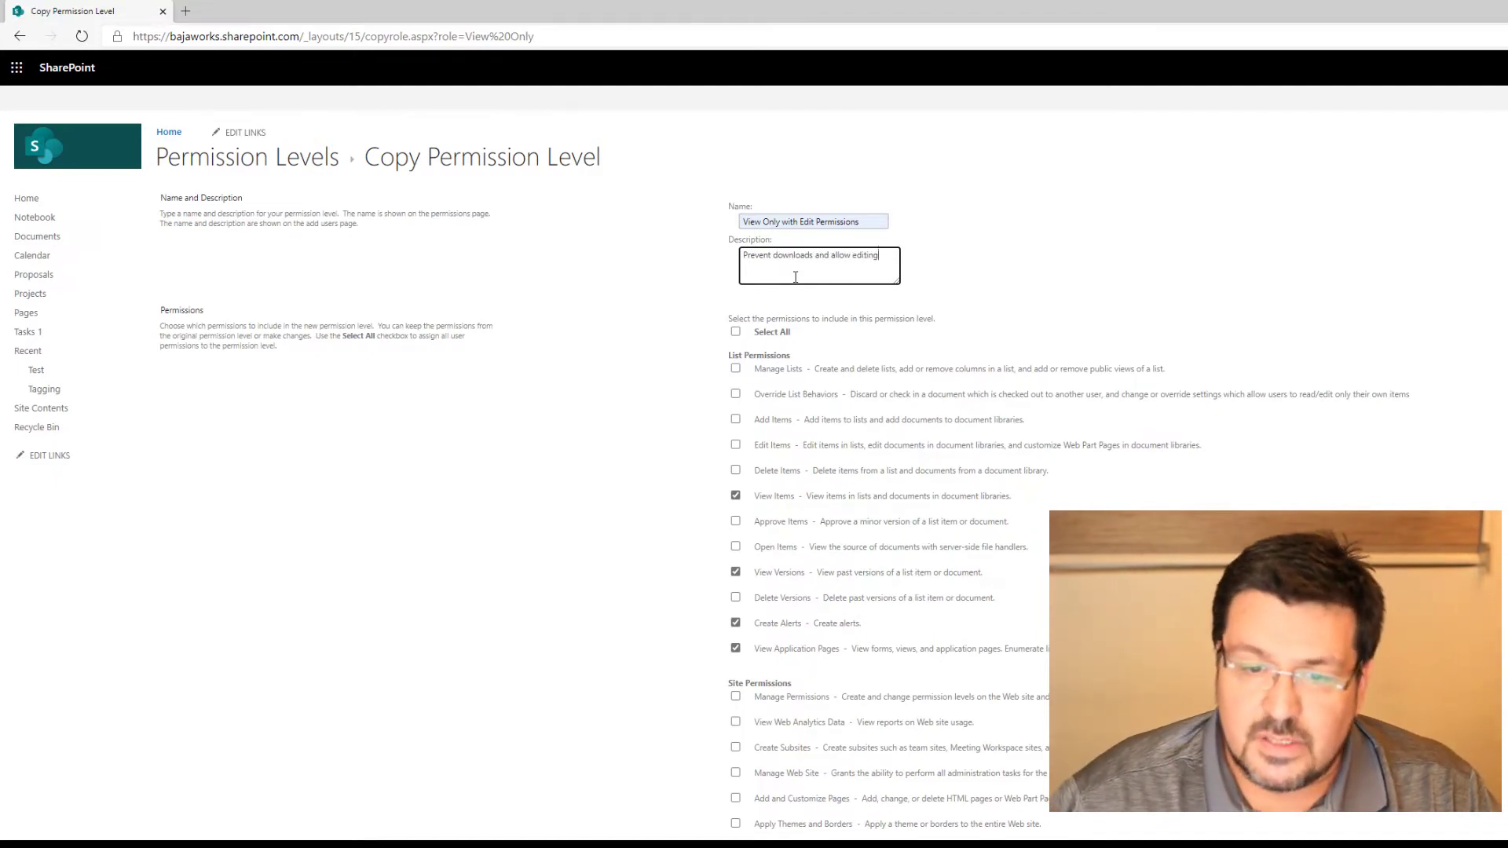
Step: Add the Edit Items and Approve Items permissions to the new level
scroll(551, 416, "down", 2)
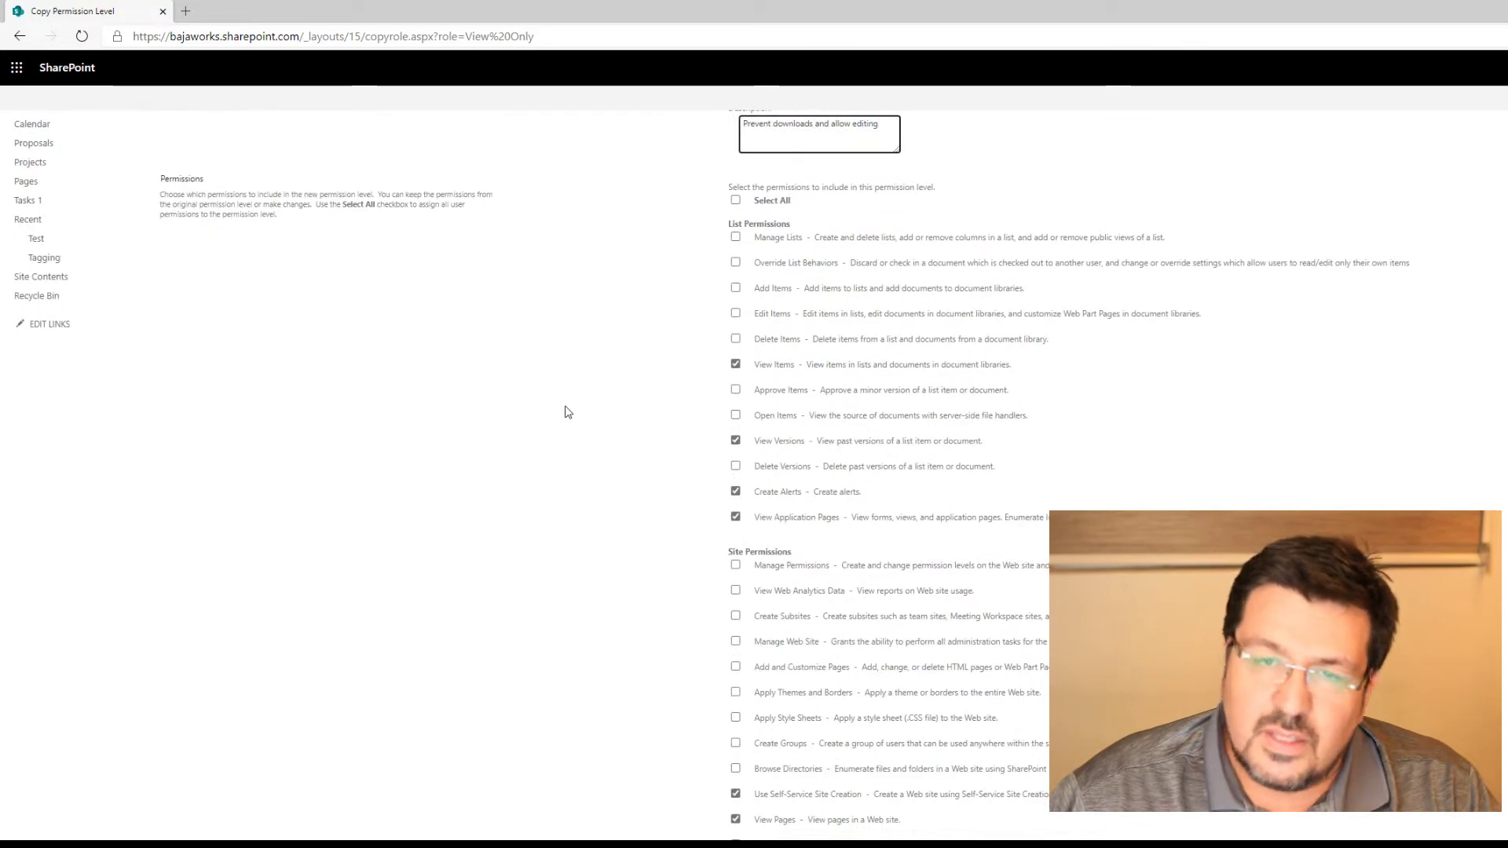
left_click(736, 314)
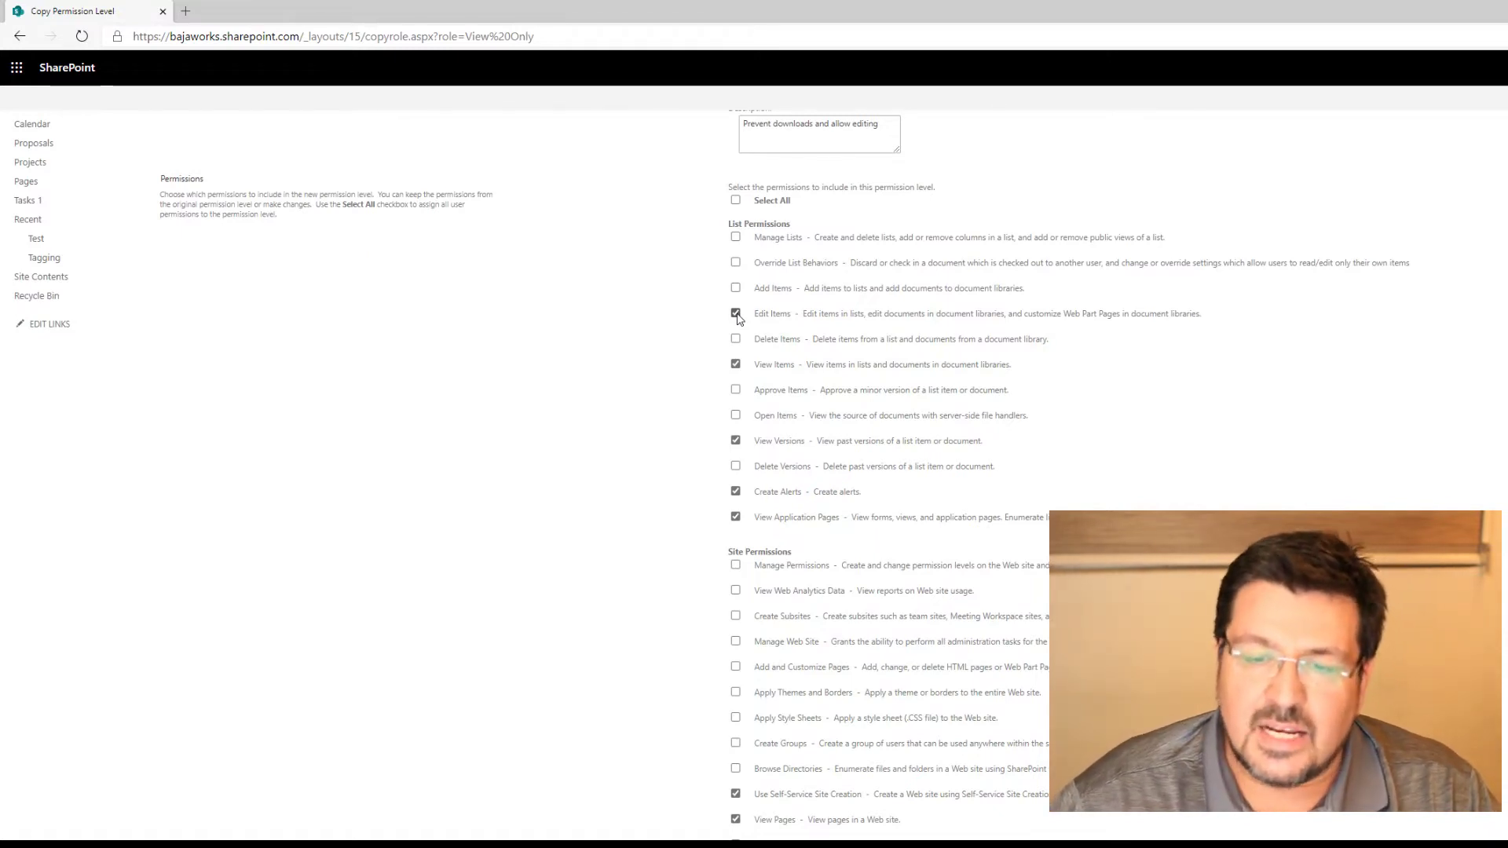
left_click(736, 391)
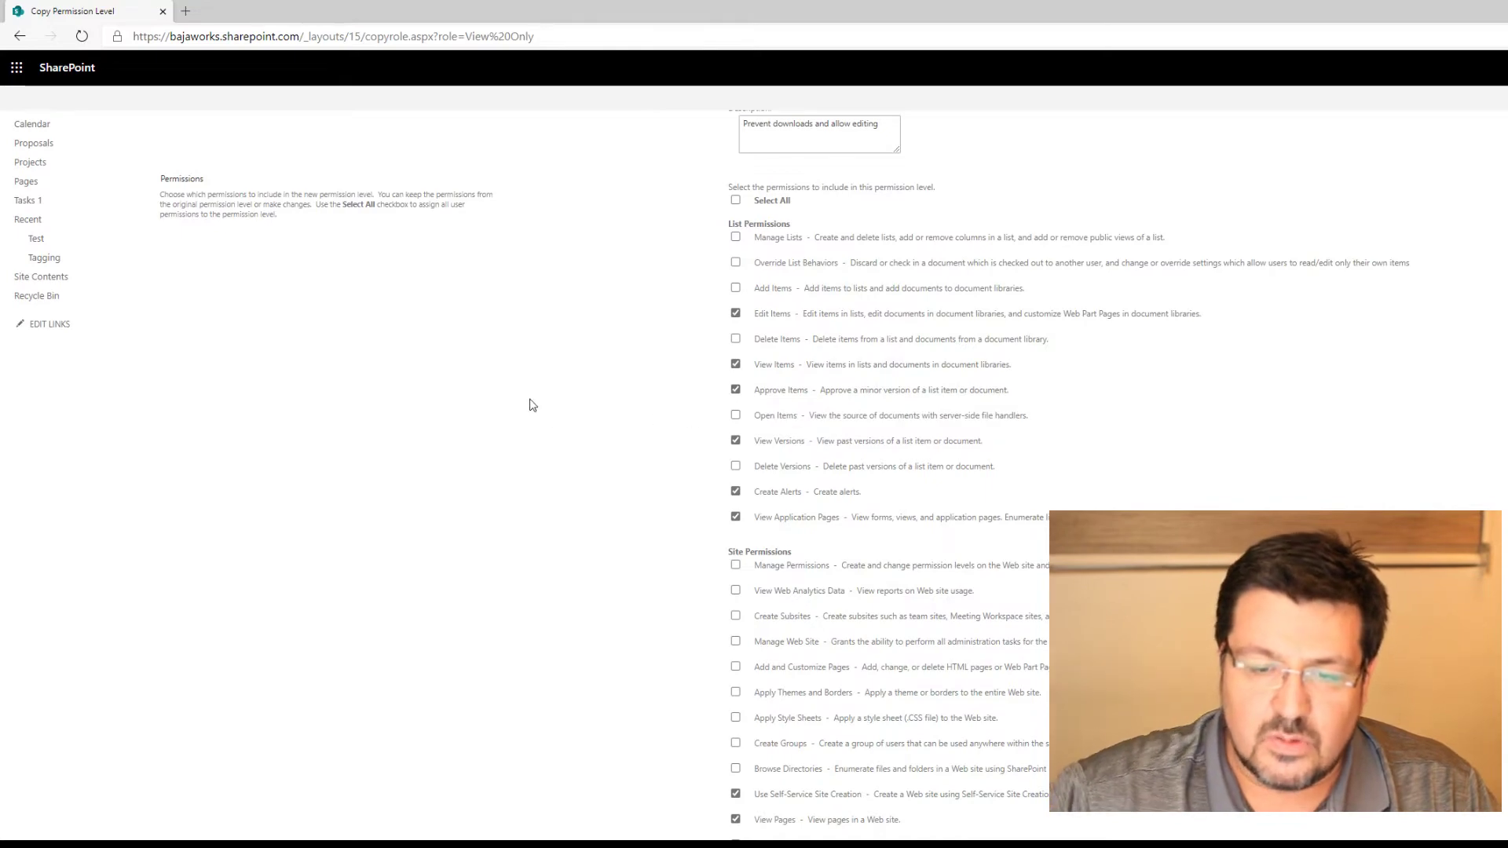
scroll(559, 406, "up", 2)
scroll(558, 406, "down", 5)
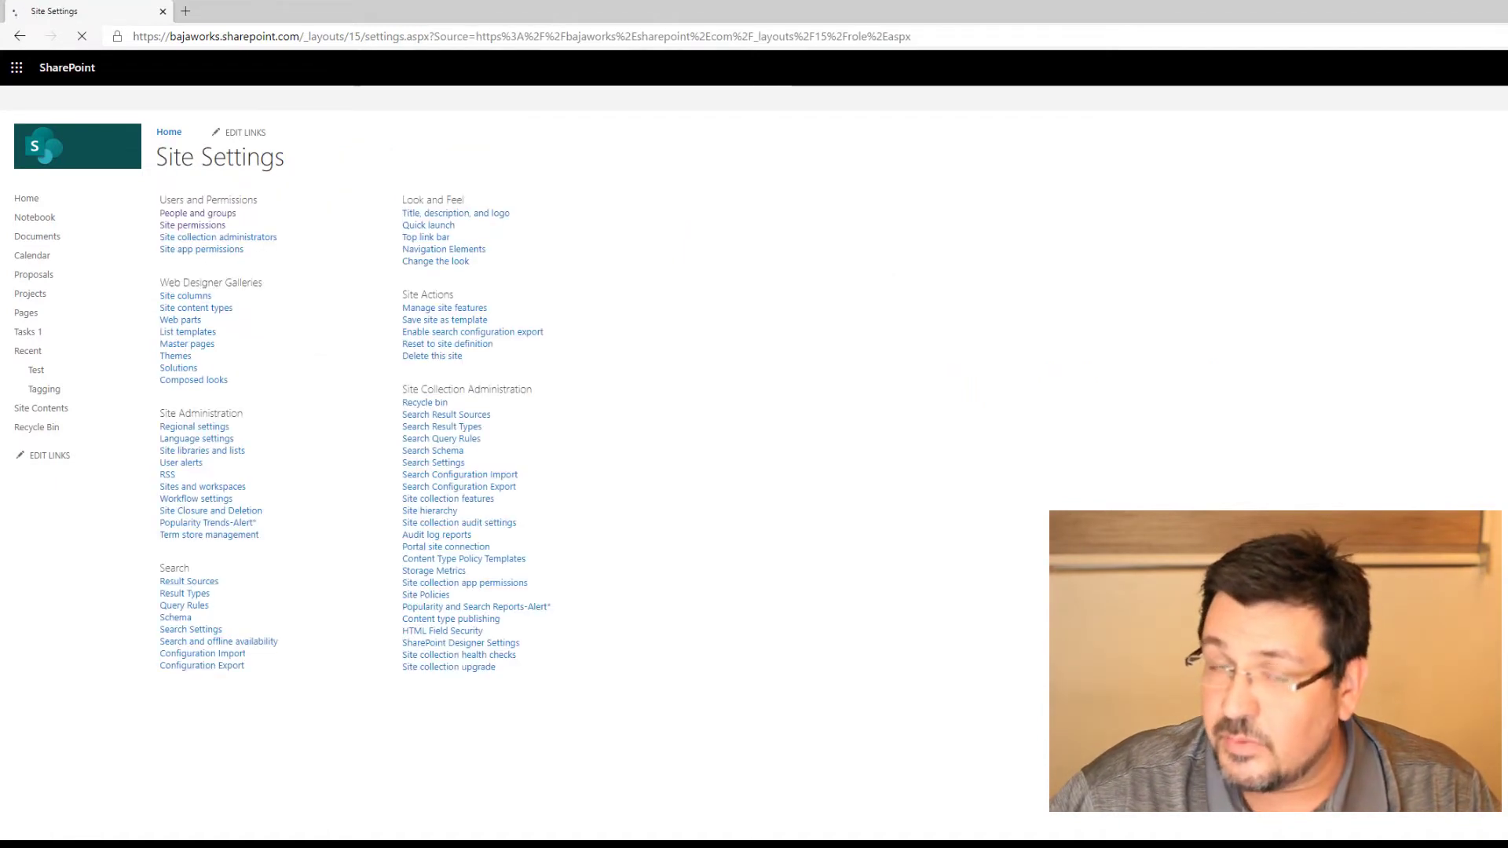
Step: Create a 'View Only with Edit Permissions' group granted the matching permission level
left_click(219, 226)
left_click(61, 137)
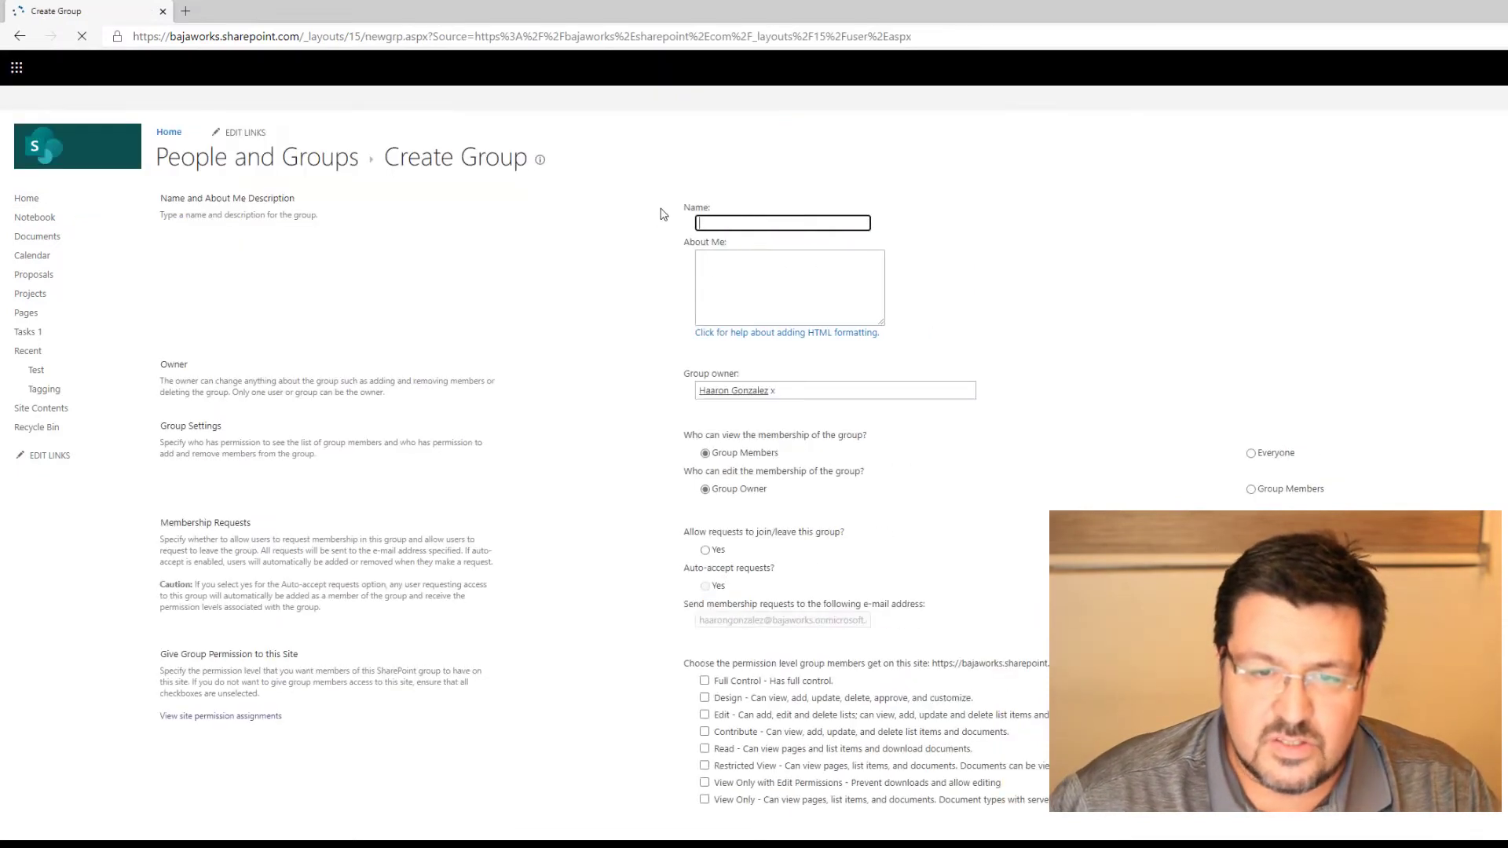
type("View Only with Edit Permissions")
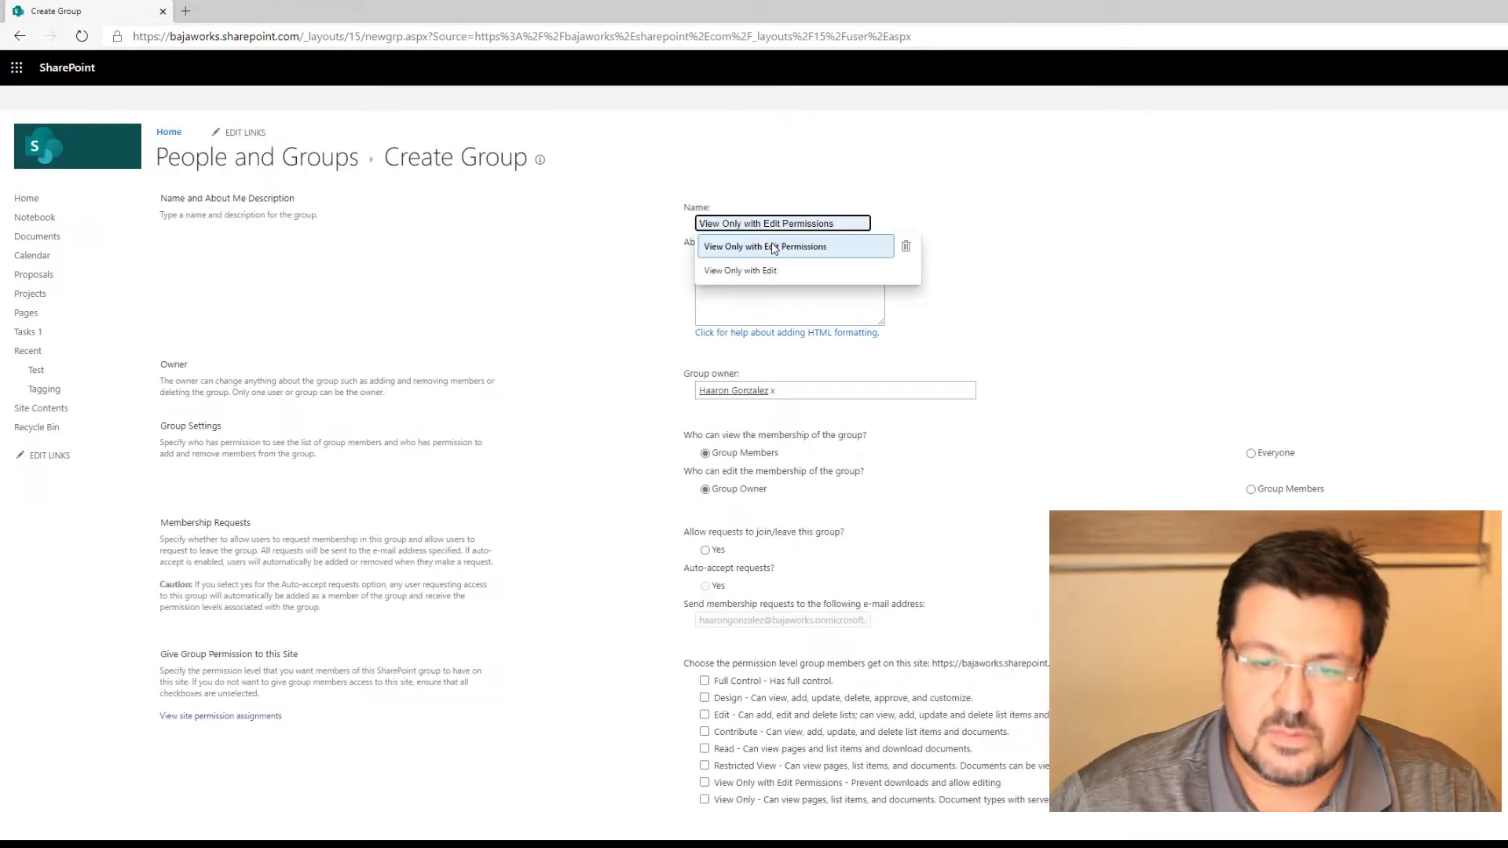
left_click(771, 246)
left_click(757, 286)
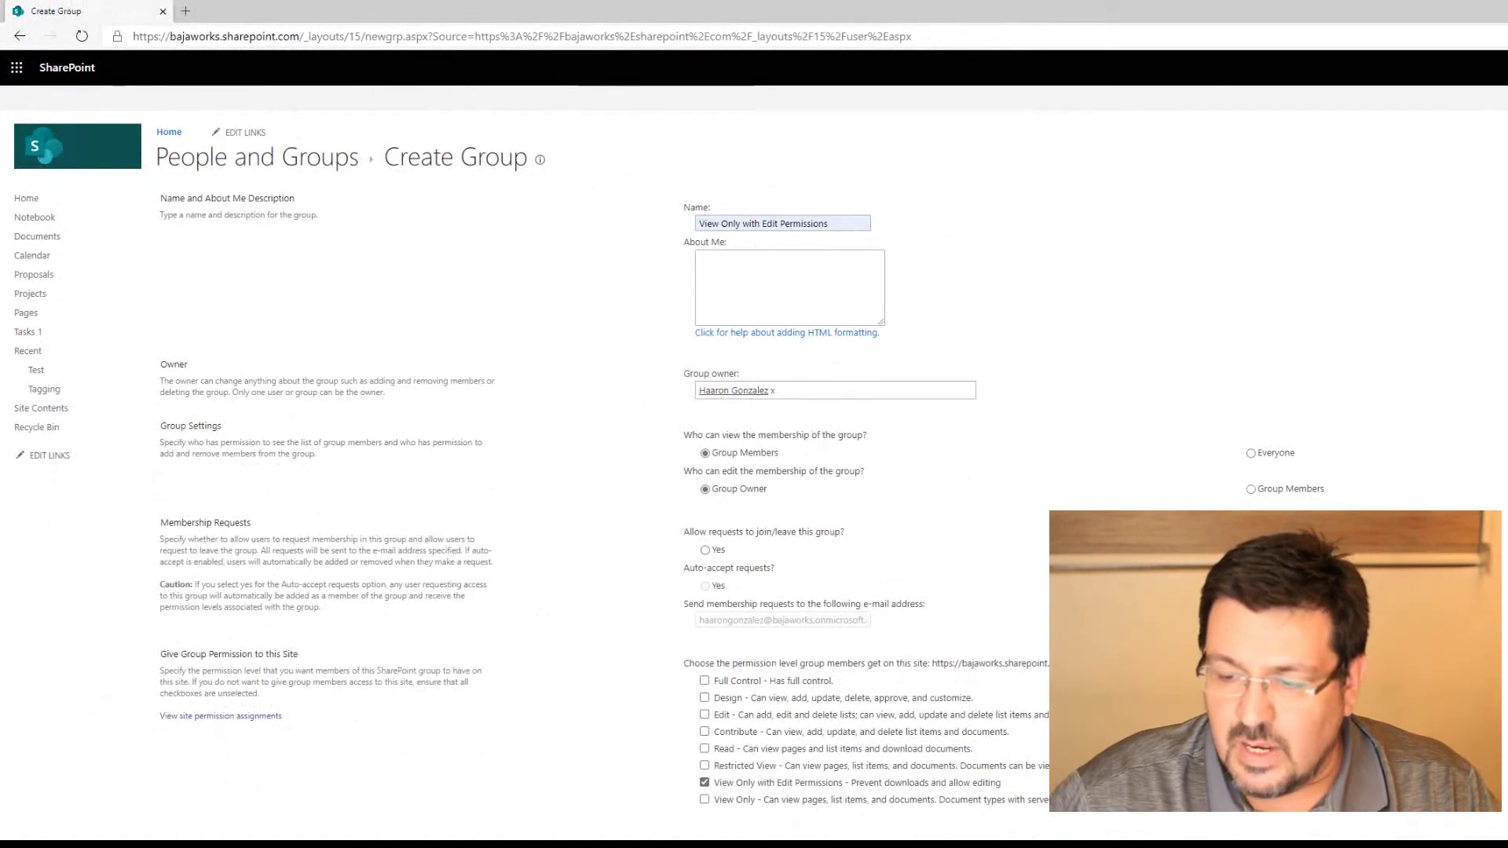
key("Return")
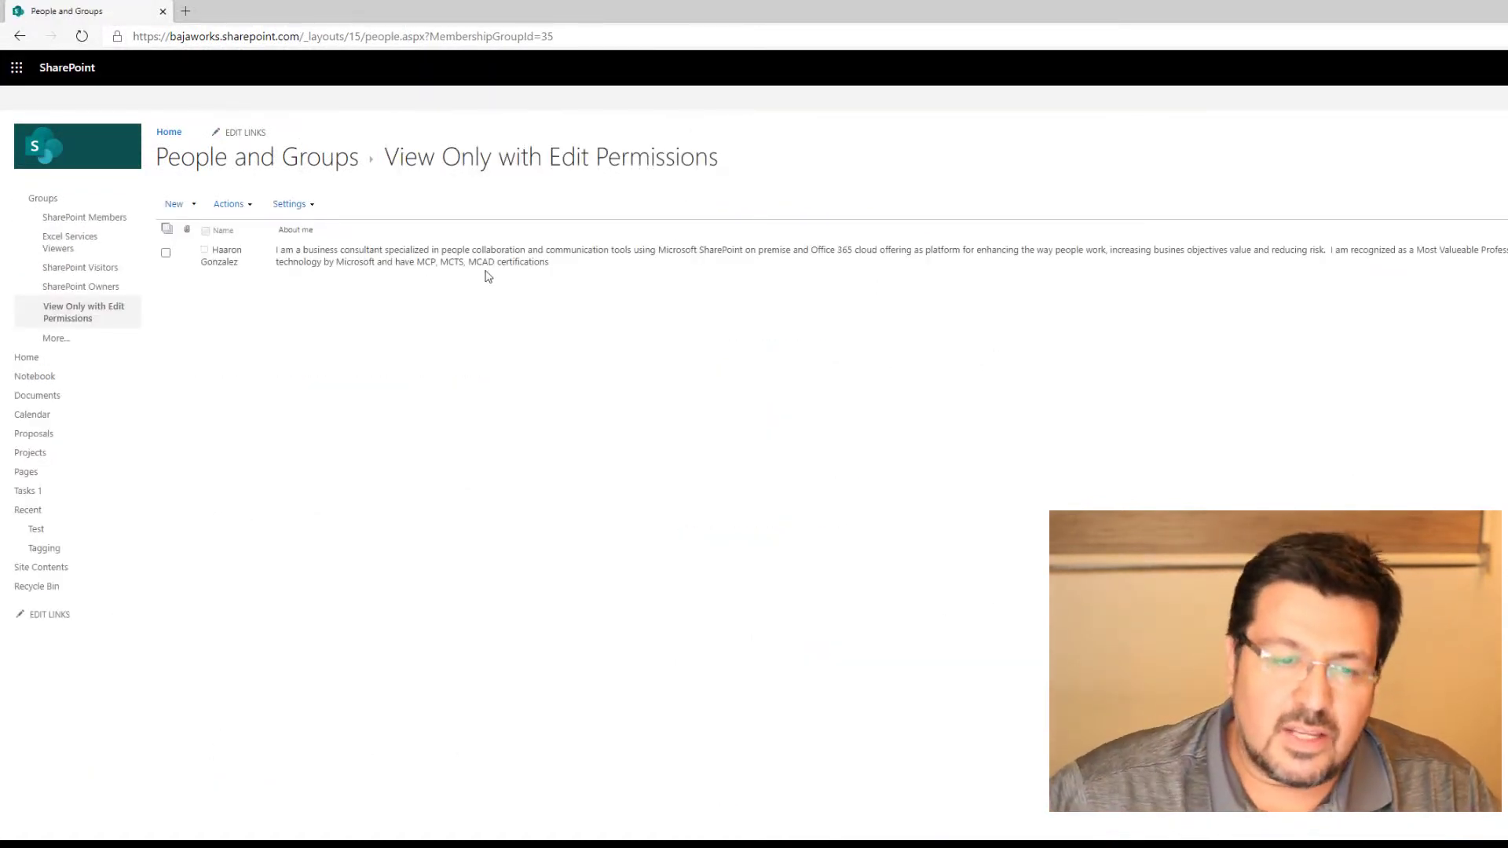
Step: Remove the group's existing member
left_click(166, 252)
left_click(228, 203)
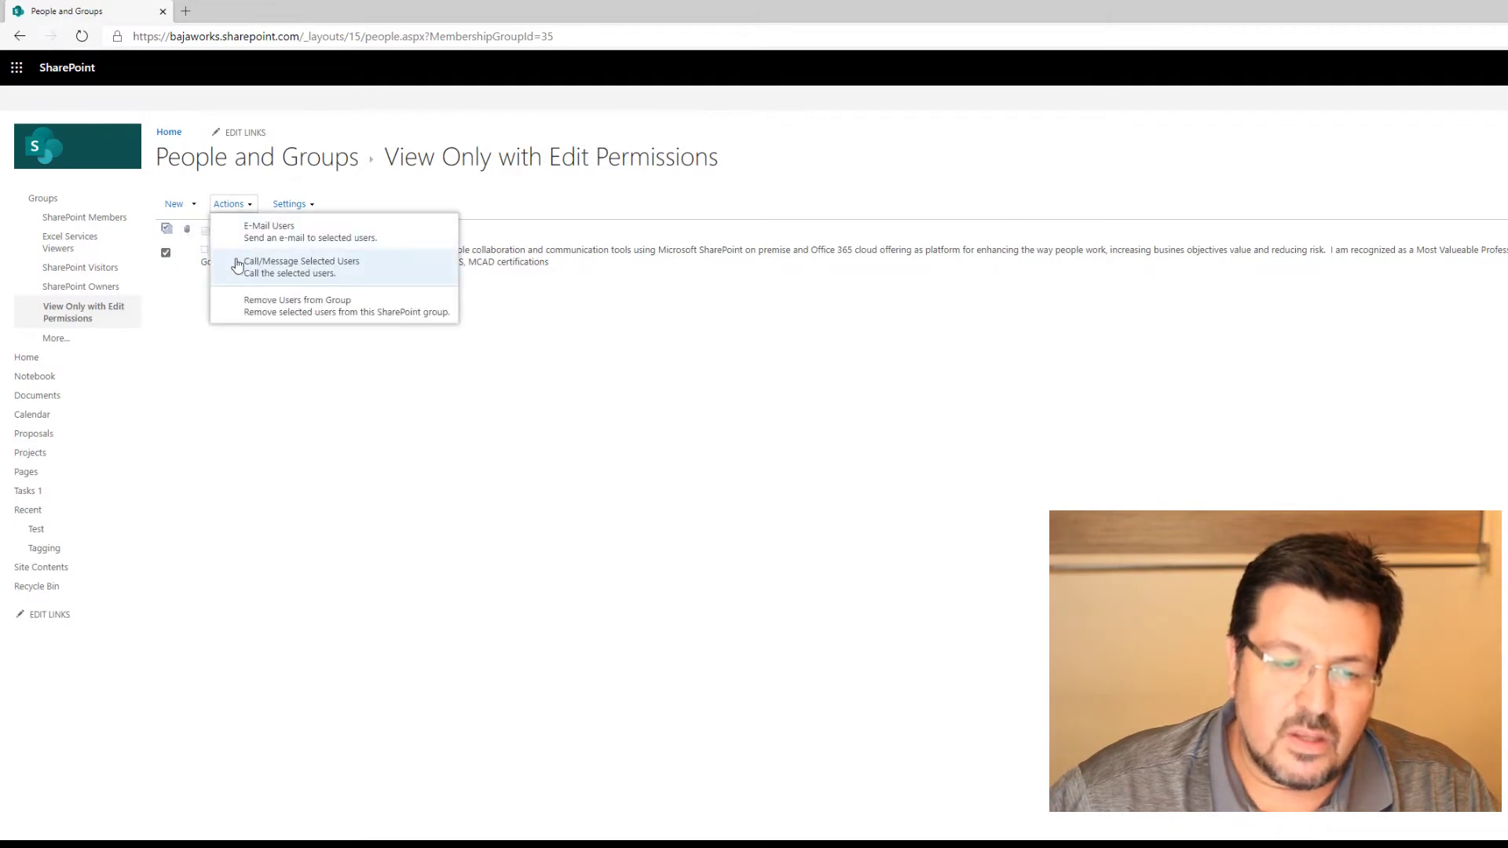
left_click(252, 305)
left_click(969, 164)
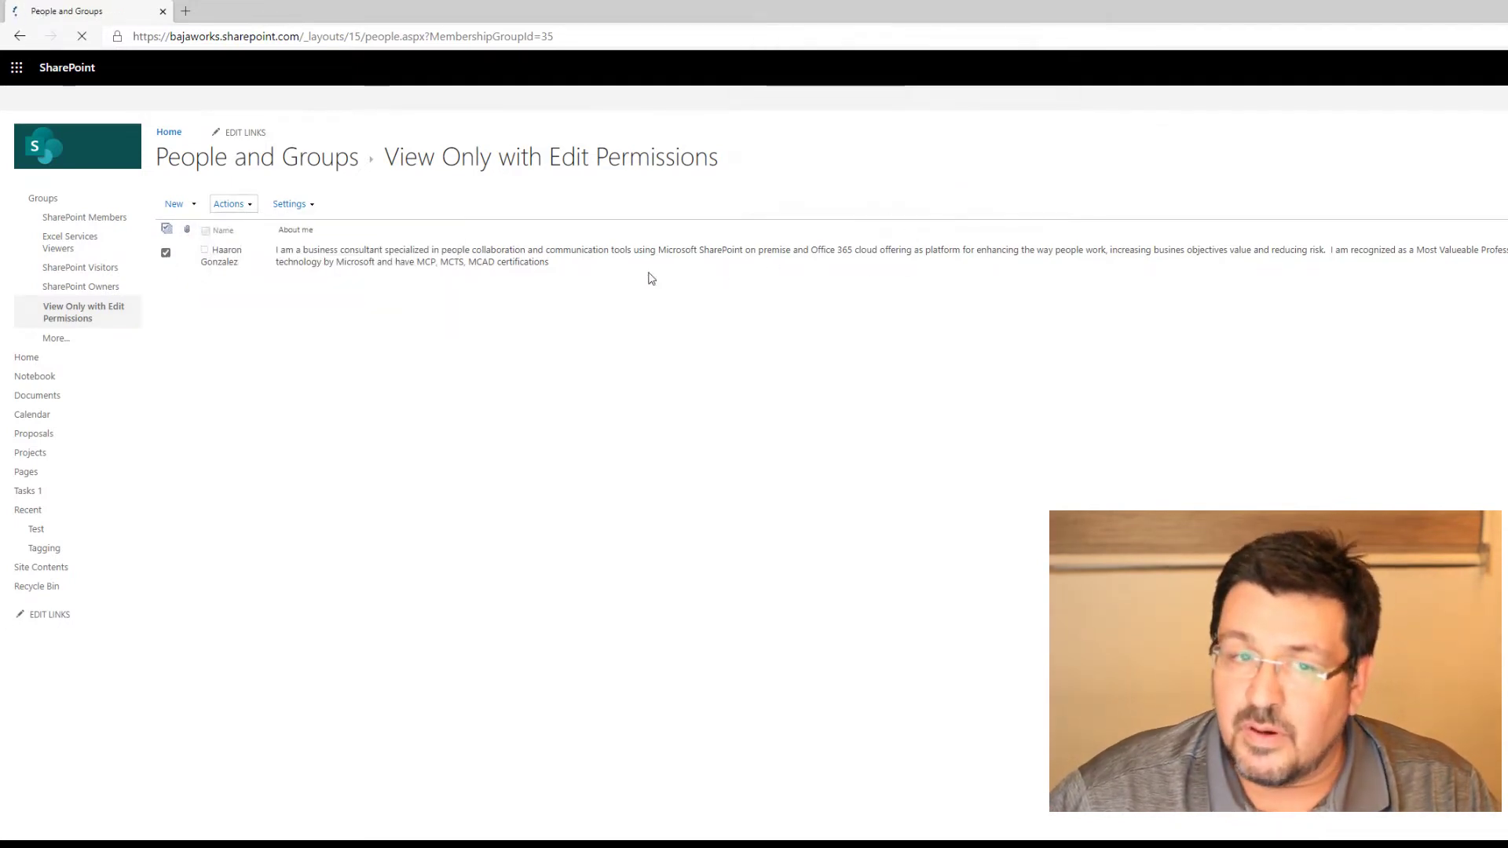
Step: Add the production manager user to the group and share
left_click(174, 204)
left_click(214, 223)
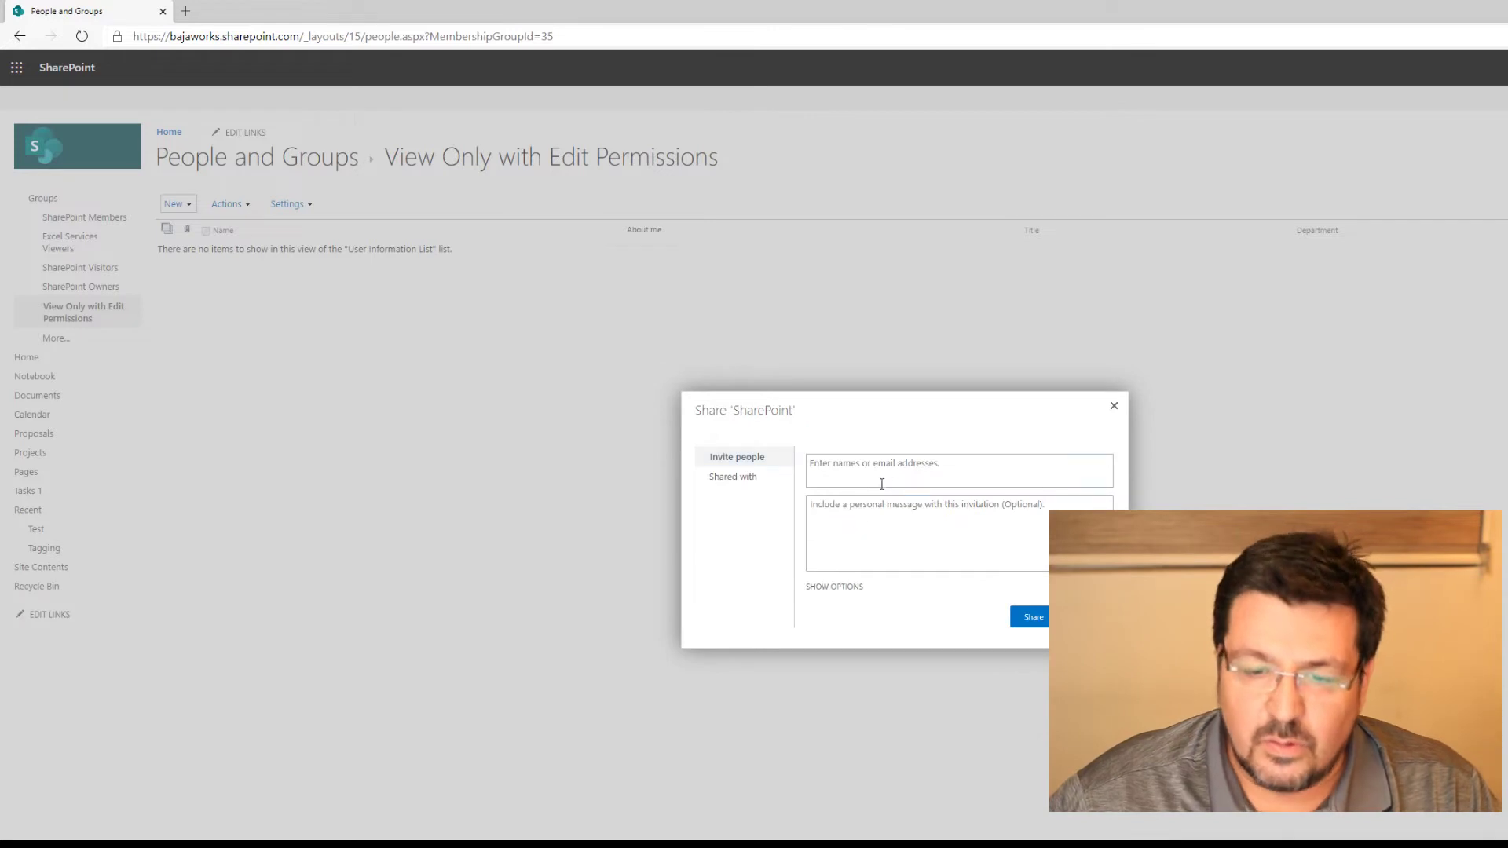
left_click(886, 476)
type("haaro")
type("ps")
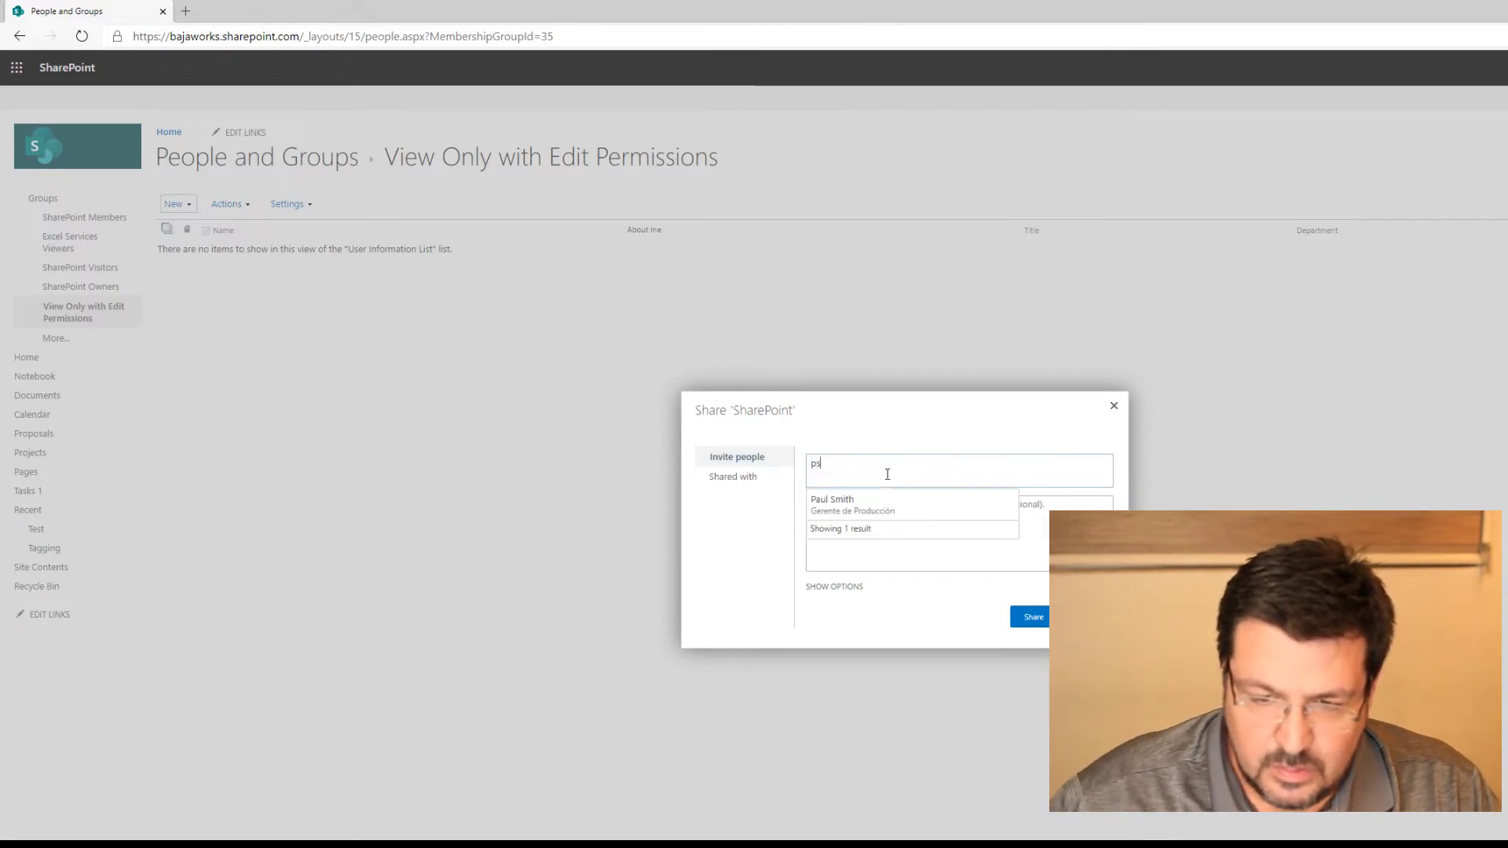
left_click(882, 501)
left_click(1033, 621)
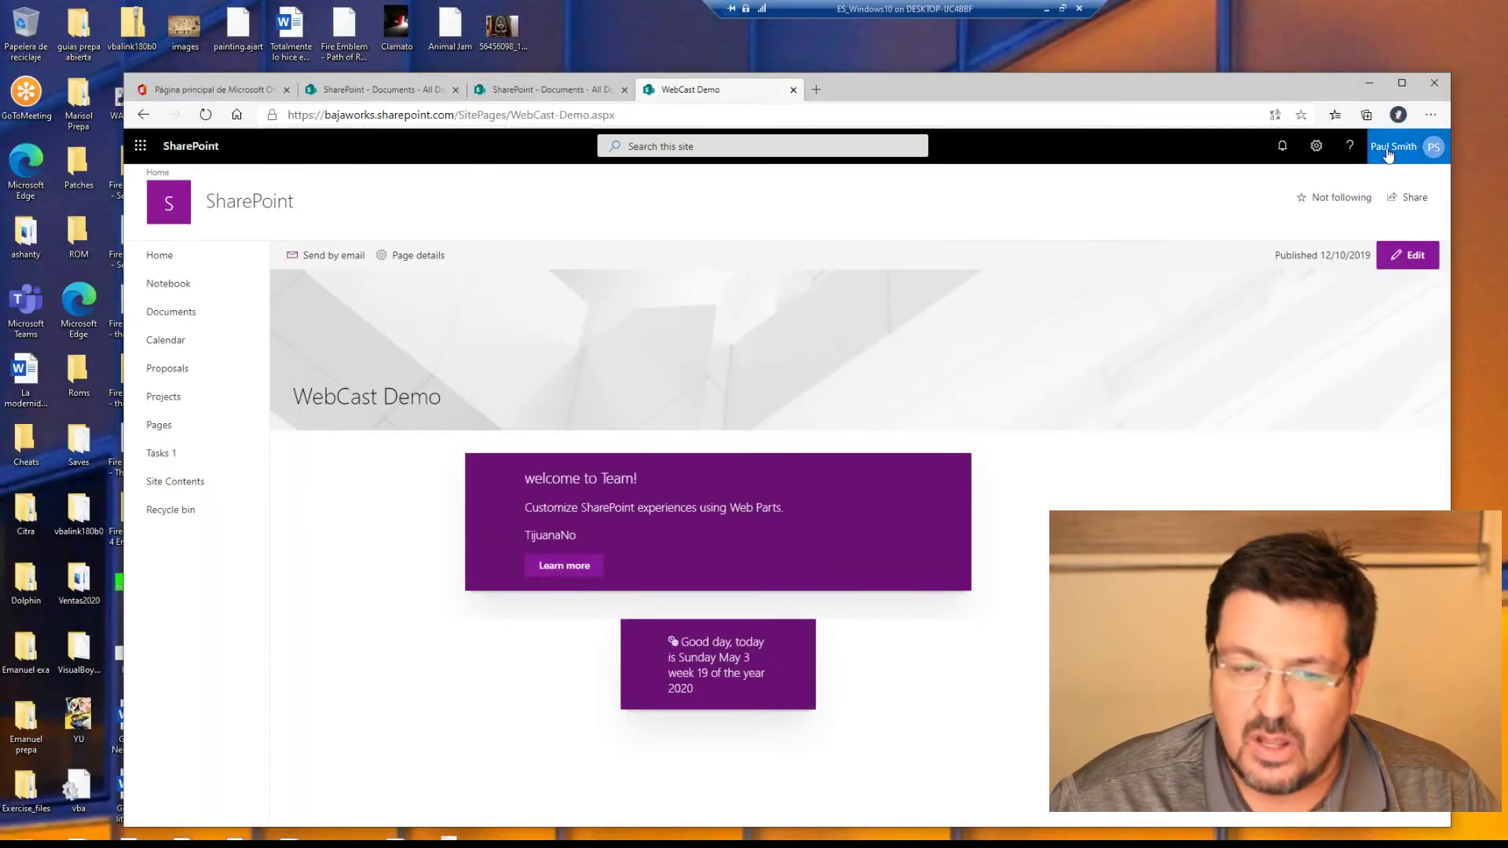
left_click(157, 314)
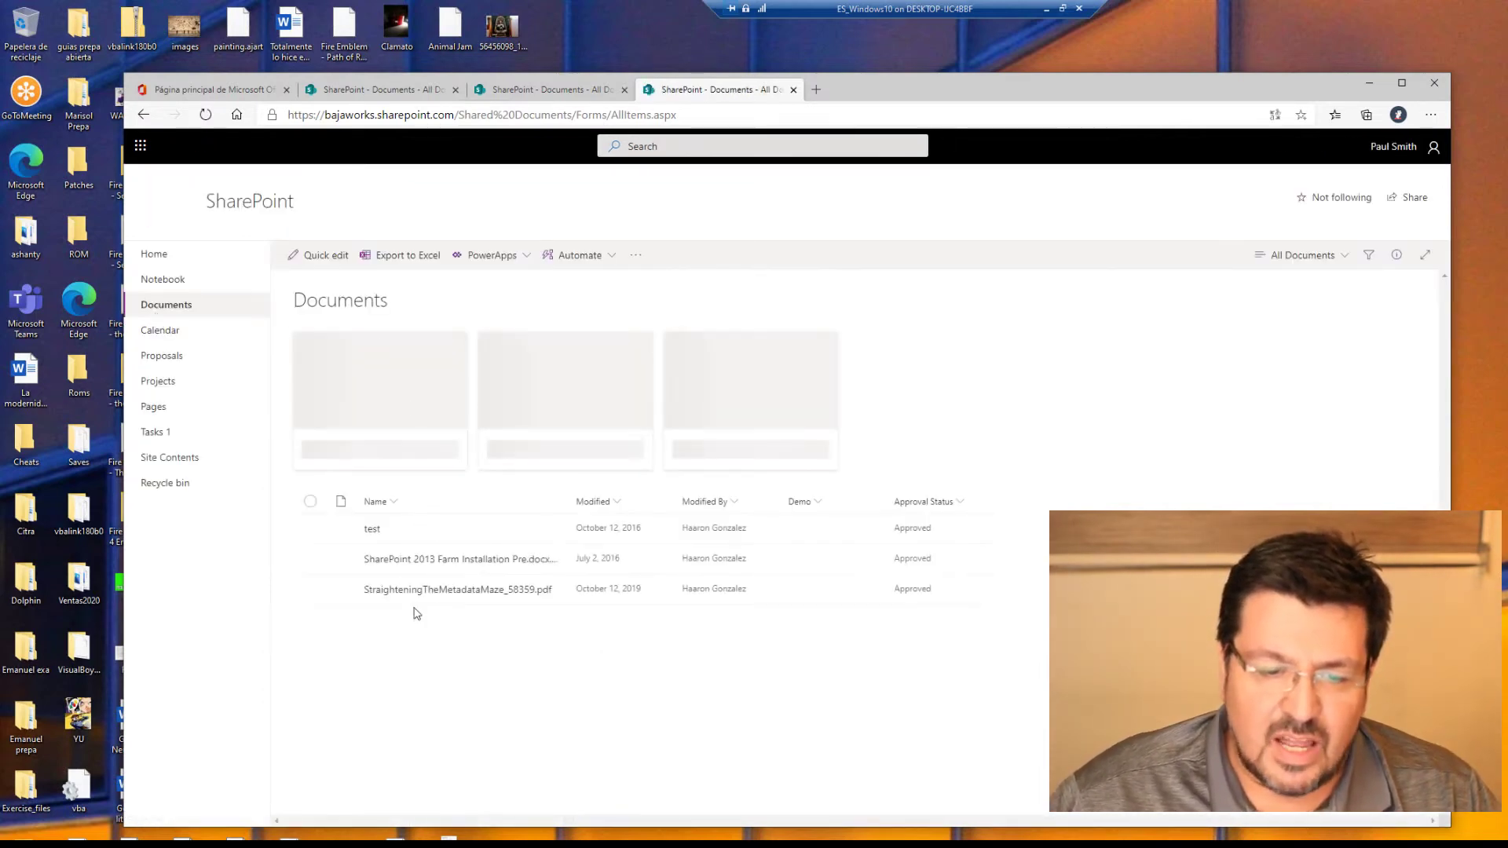
mouse_move(393, 619)
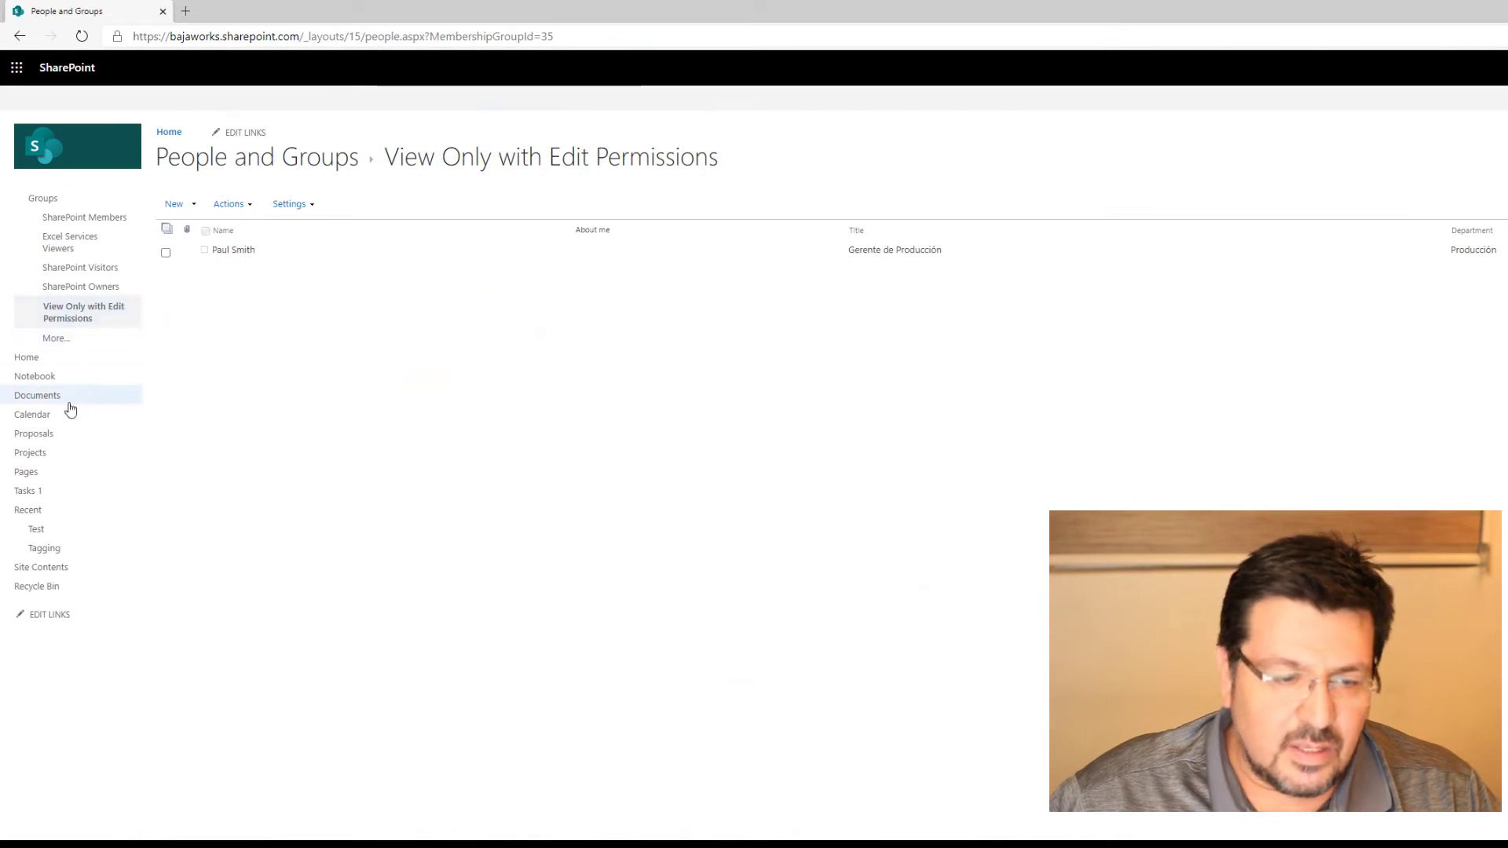
Step: Upload 'Eres un administrador Microsoft Dynamics NAV.docx' into the Documents library
left_click(40, 395)
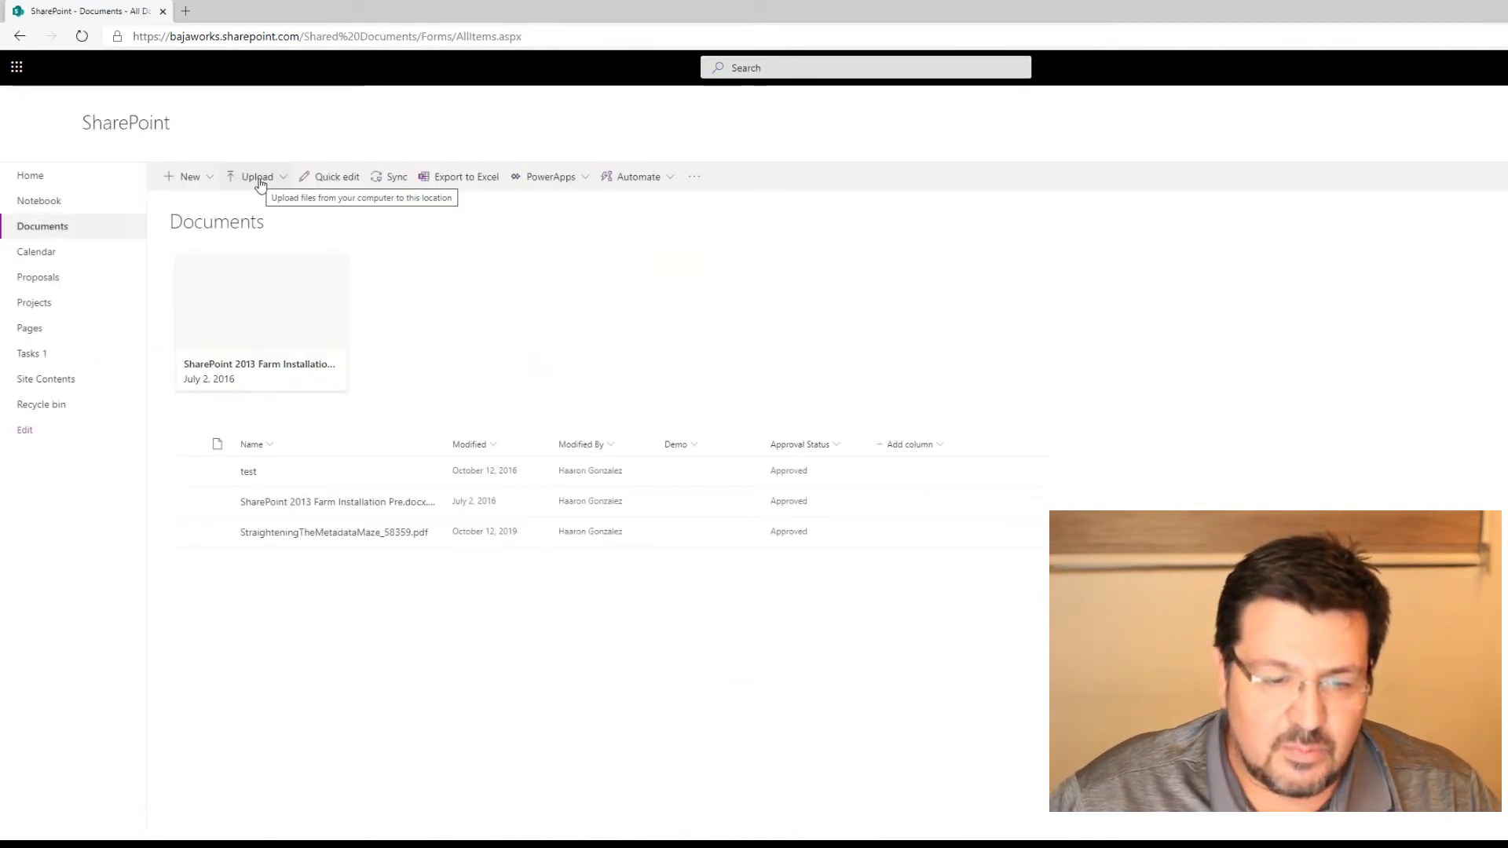
left_click(259, 189)
left_click(252, 205)
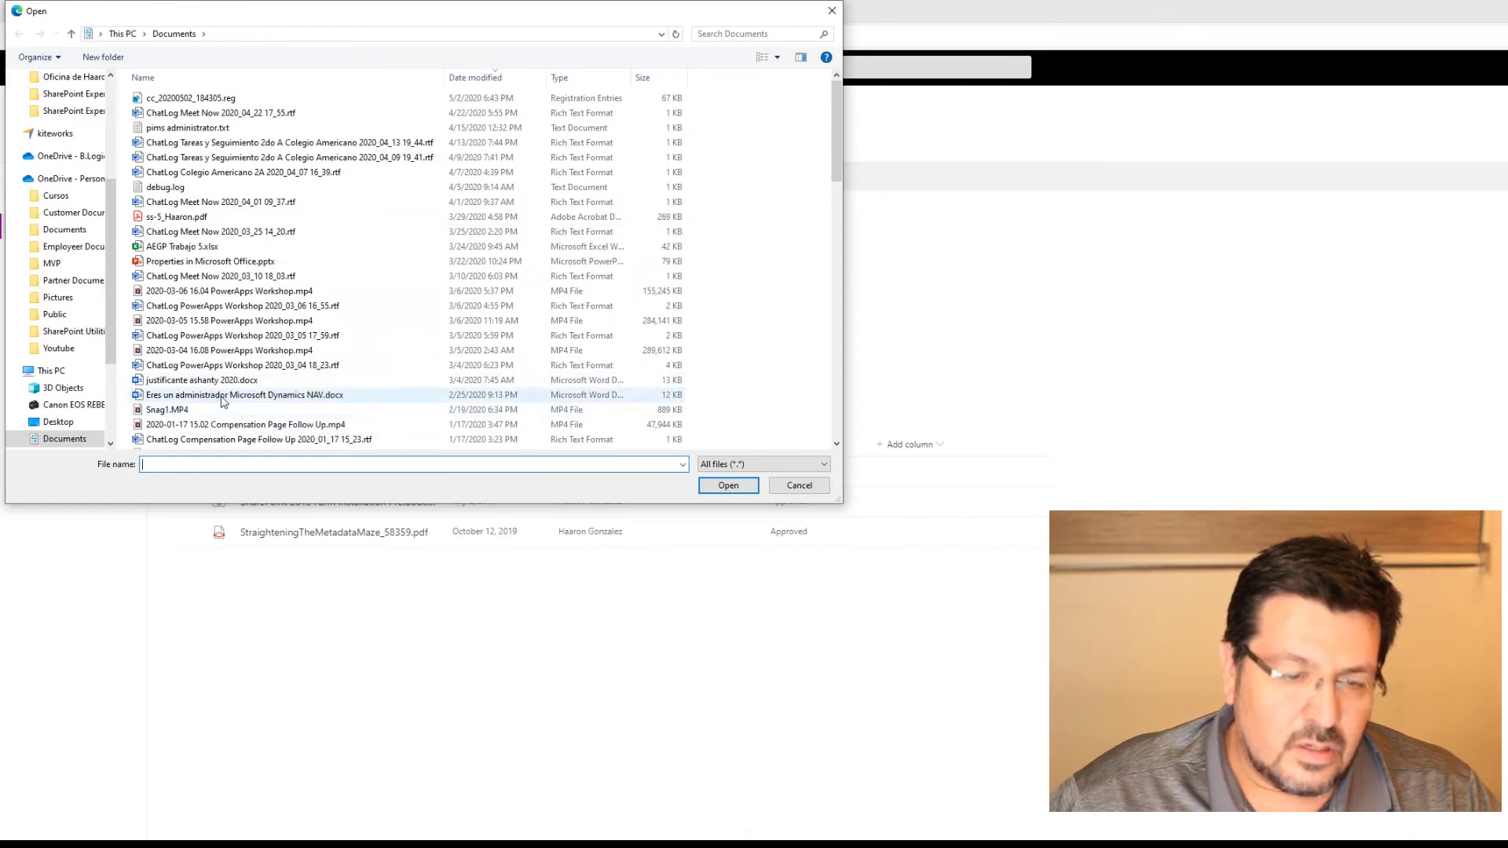
left_click(223, 395)
left_click(728, 486)
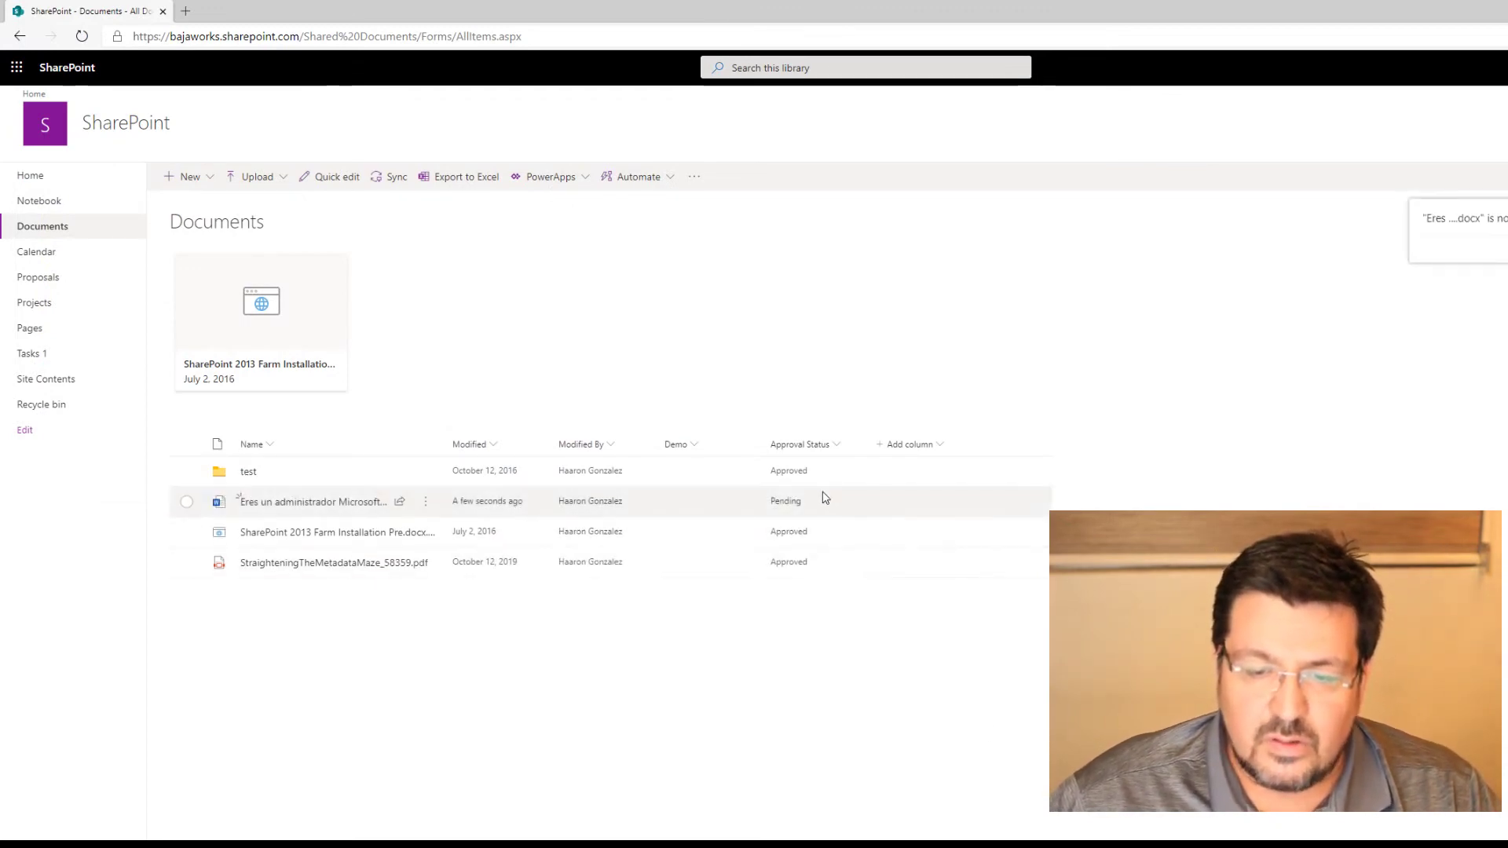
Step: In the member's session, refresh Documents and inspect the new document's actions menu
key("alt+Tab")
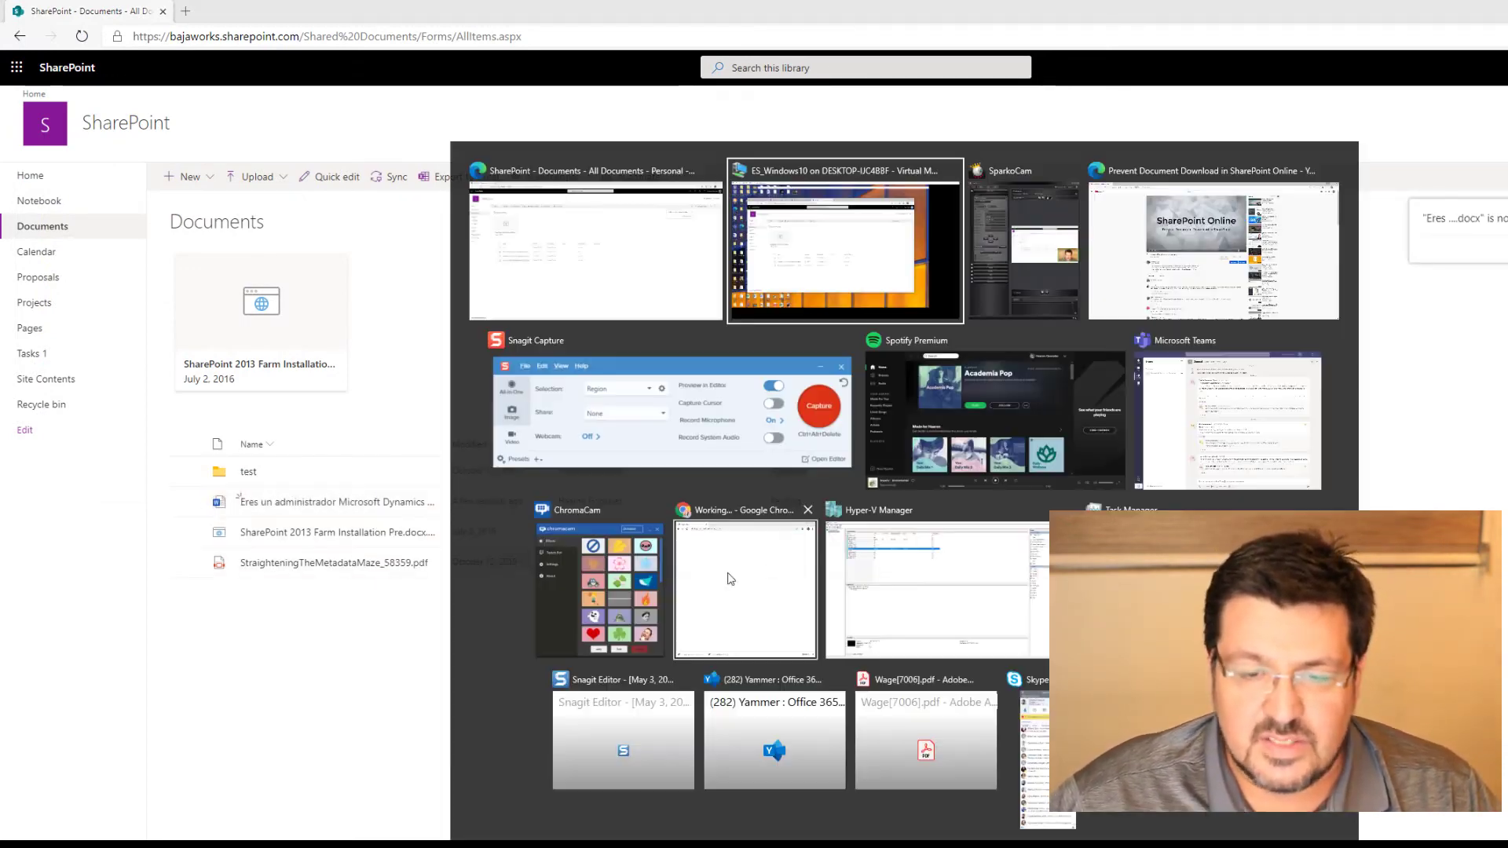
key("alt+Tab")
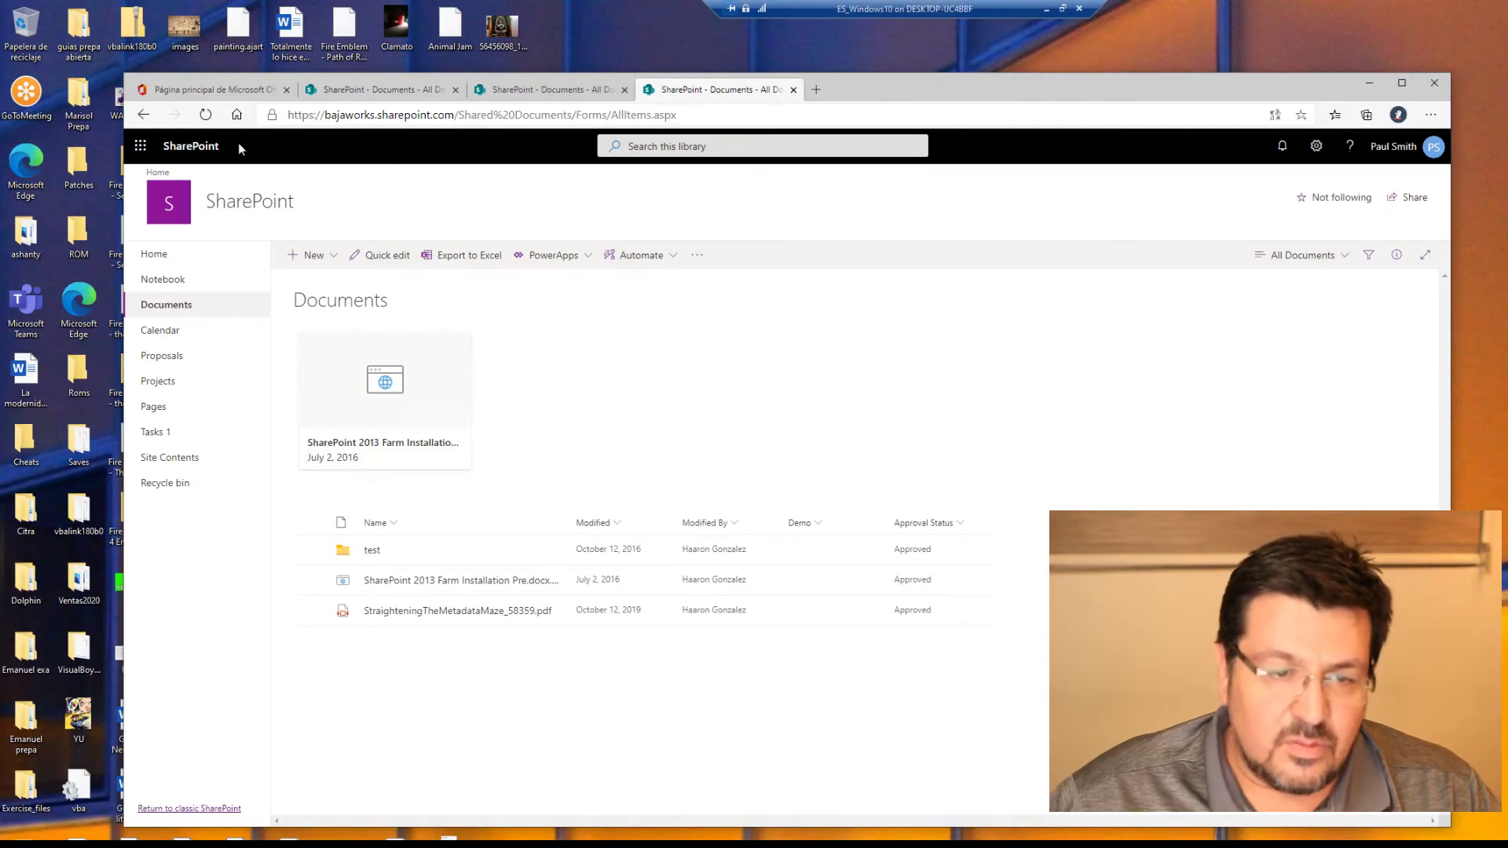
left_click(207, 122)
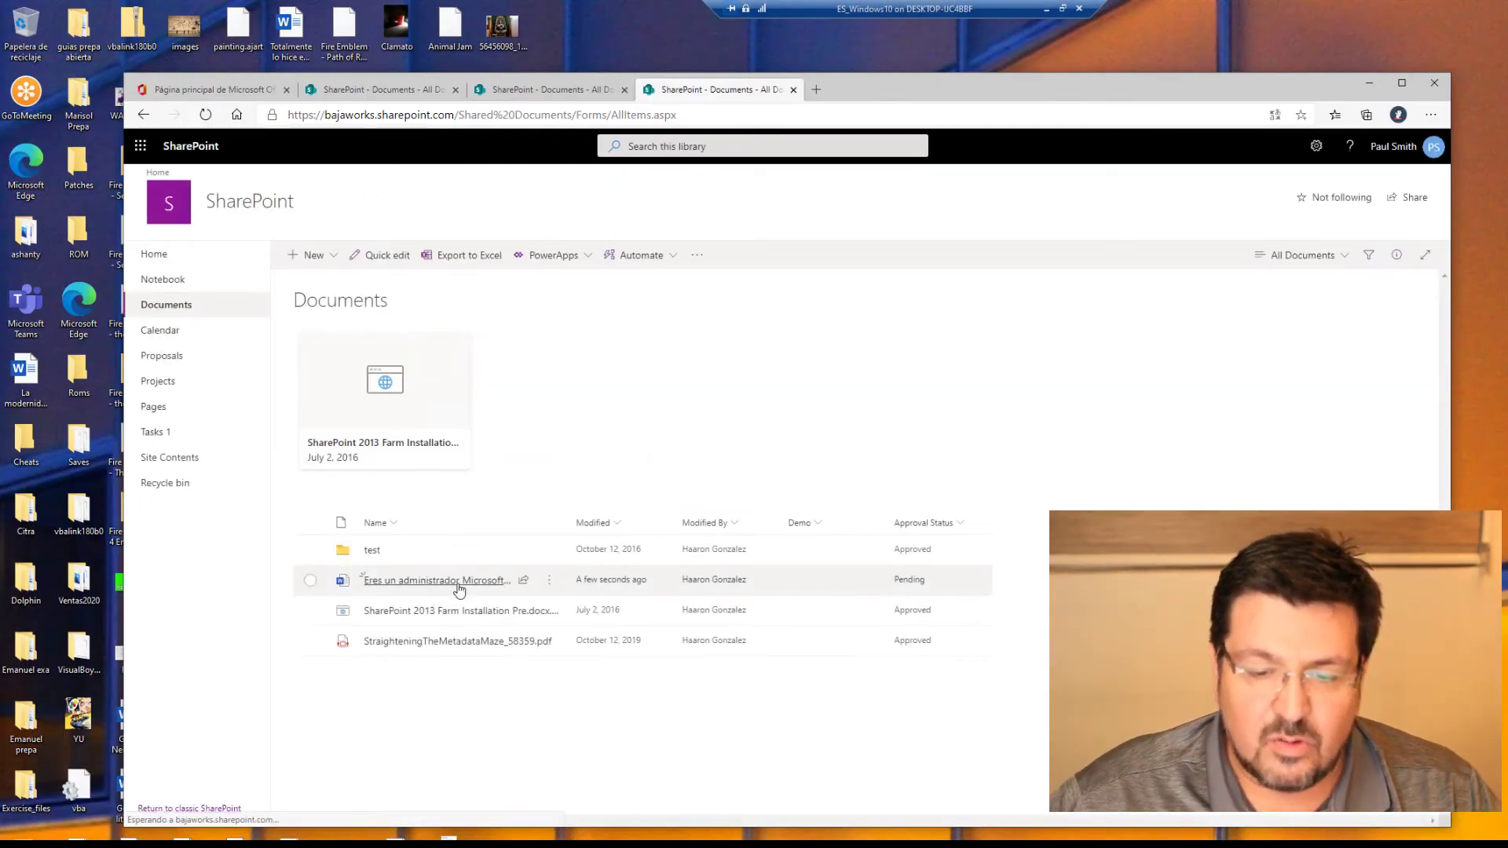
mouse_move(460, 589)
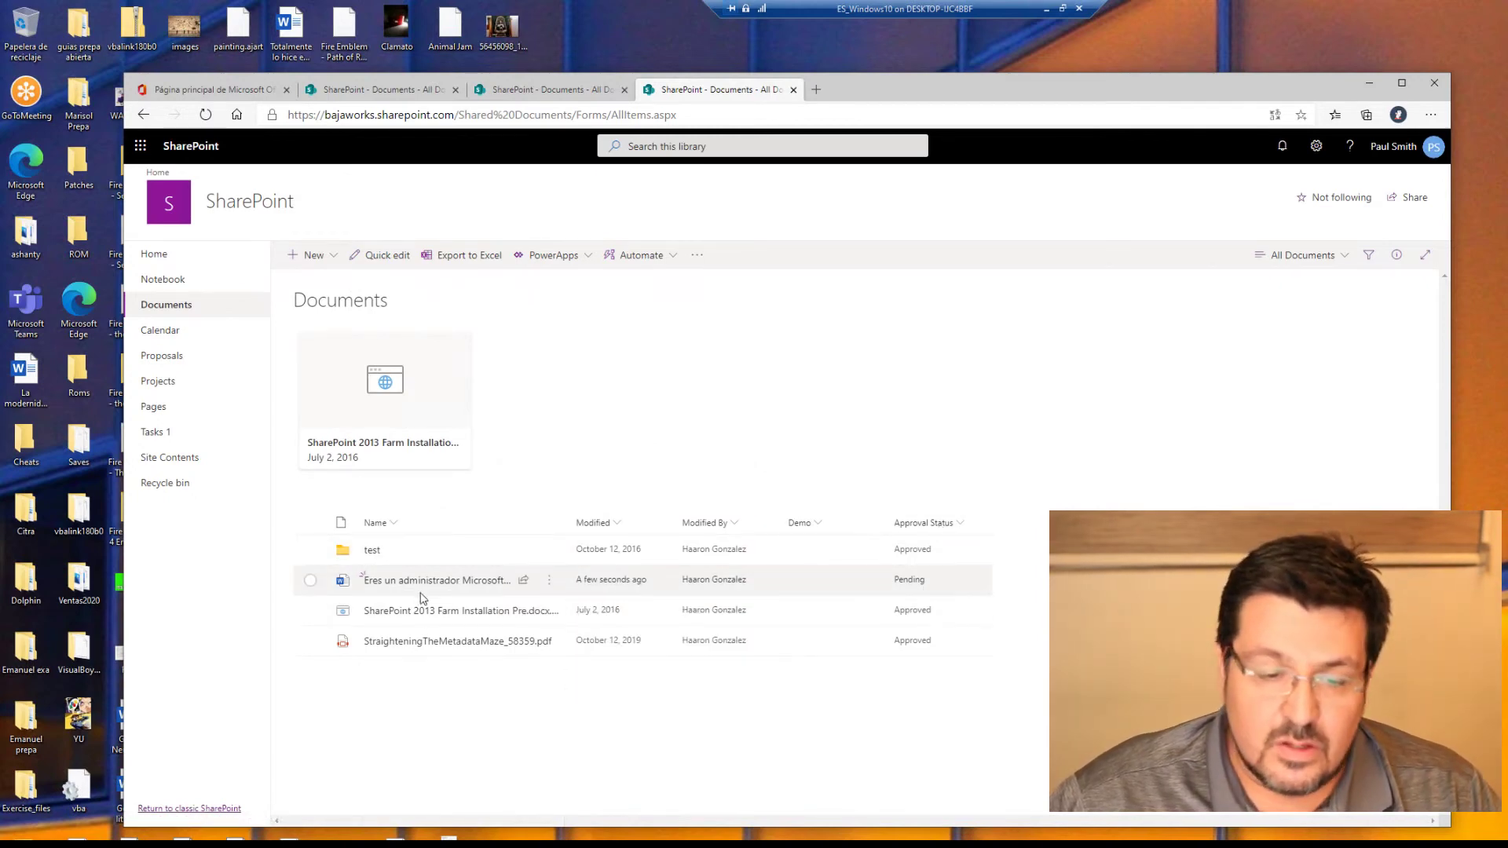
left_click(549, 581)
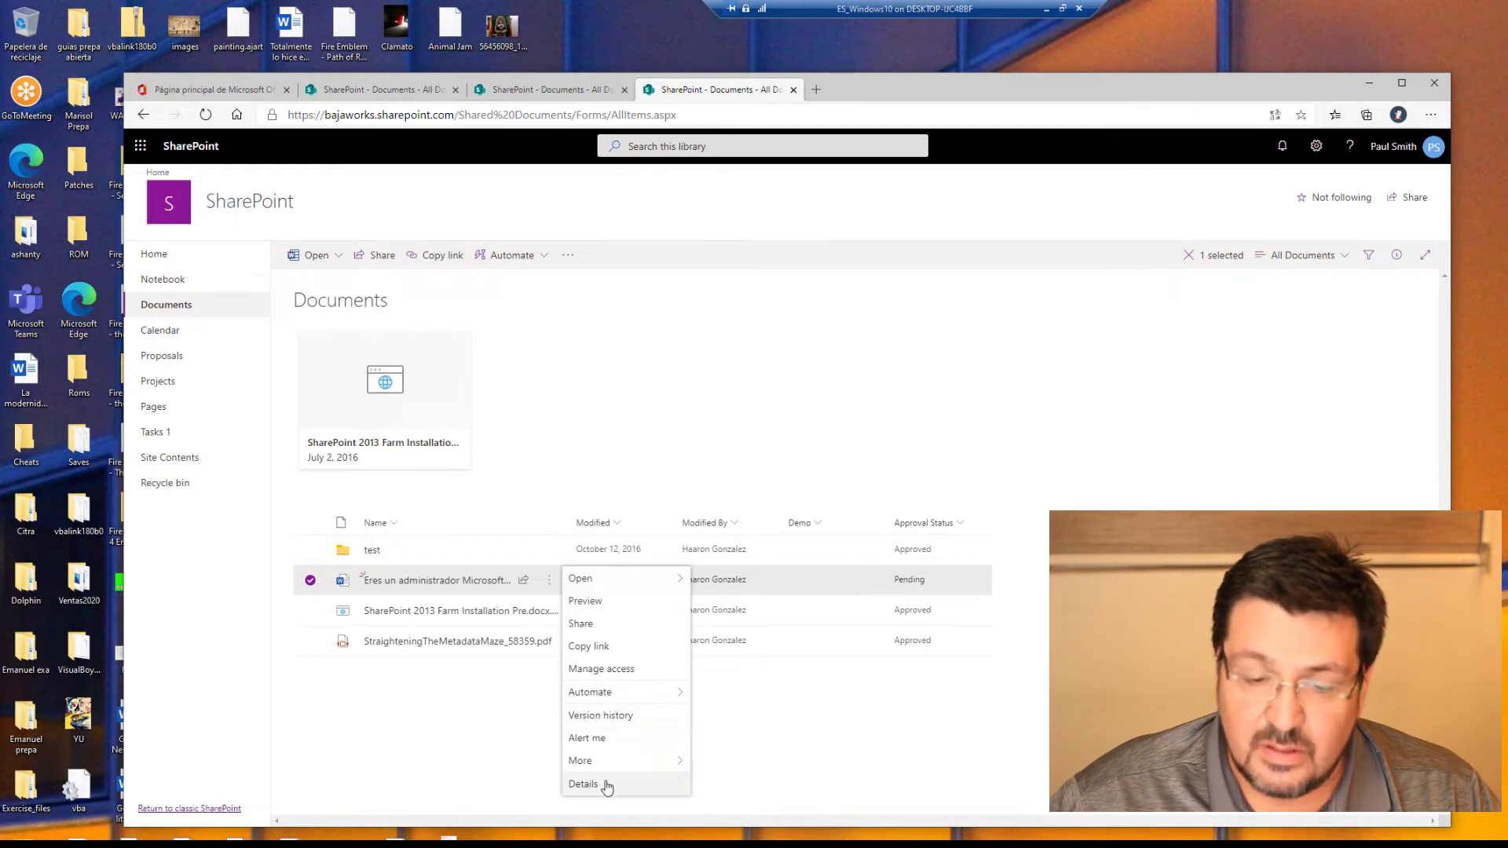
mouse_move(621, 764)
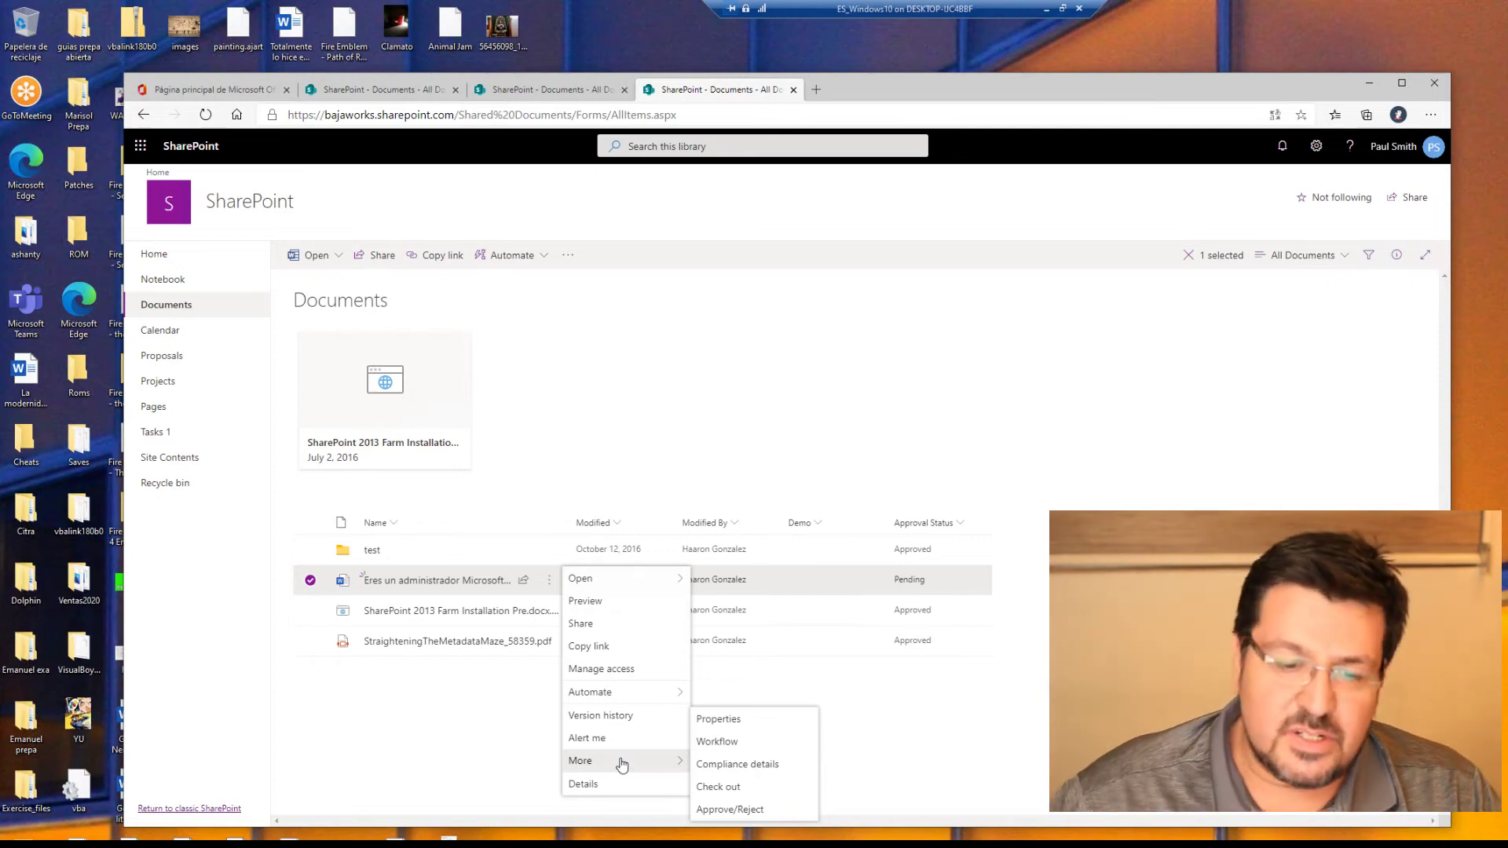
left_click(374, 730)
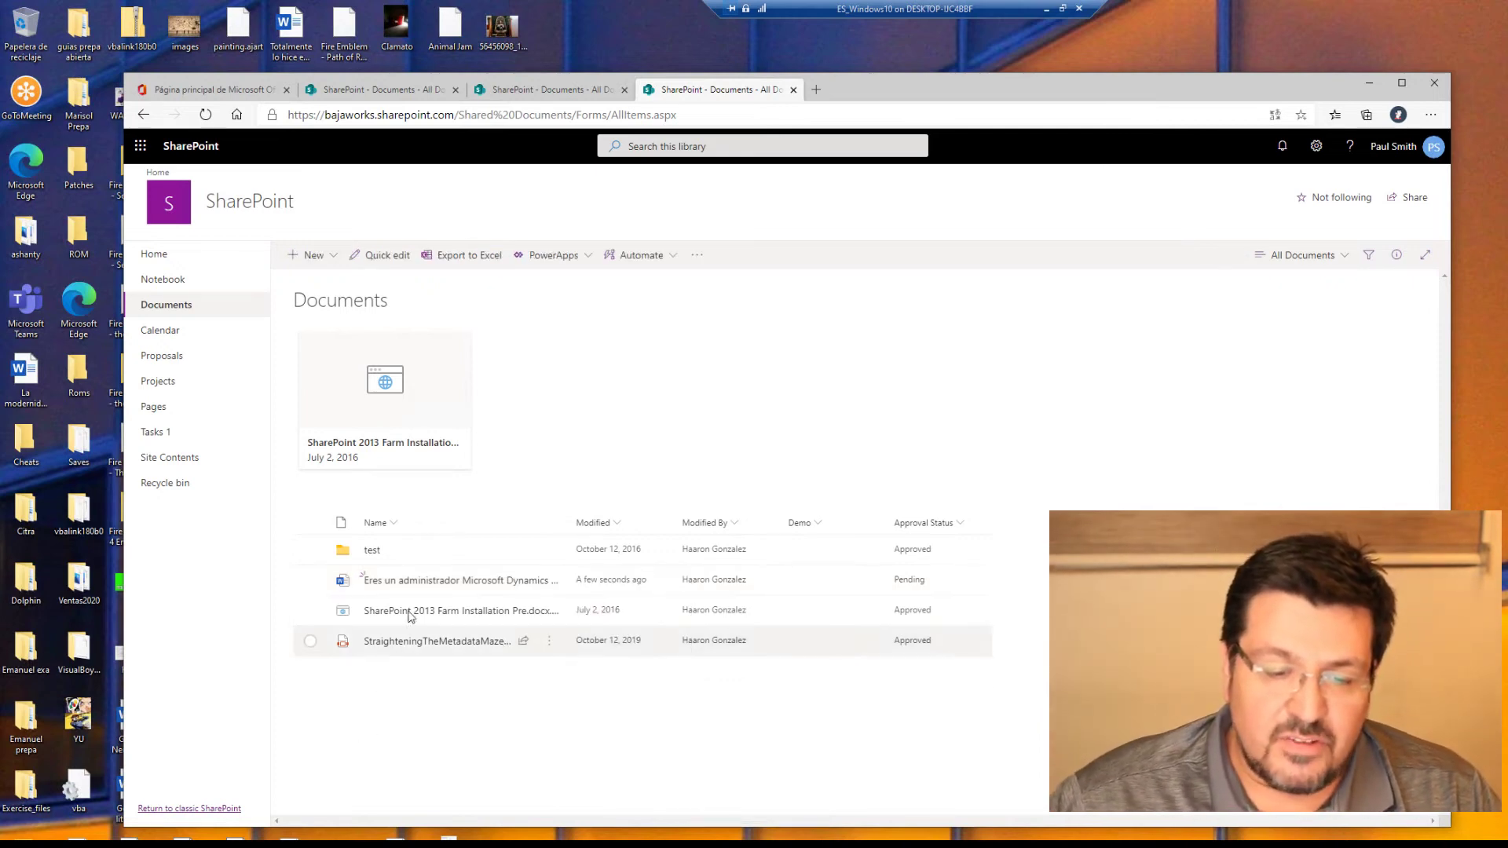
Step: Add the line 'Edit the document' in Word for the web, then return to Shared Documents
left_click(420, 586)
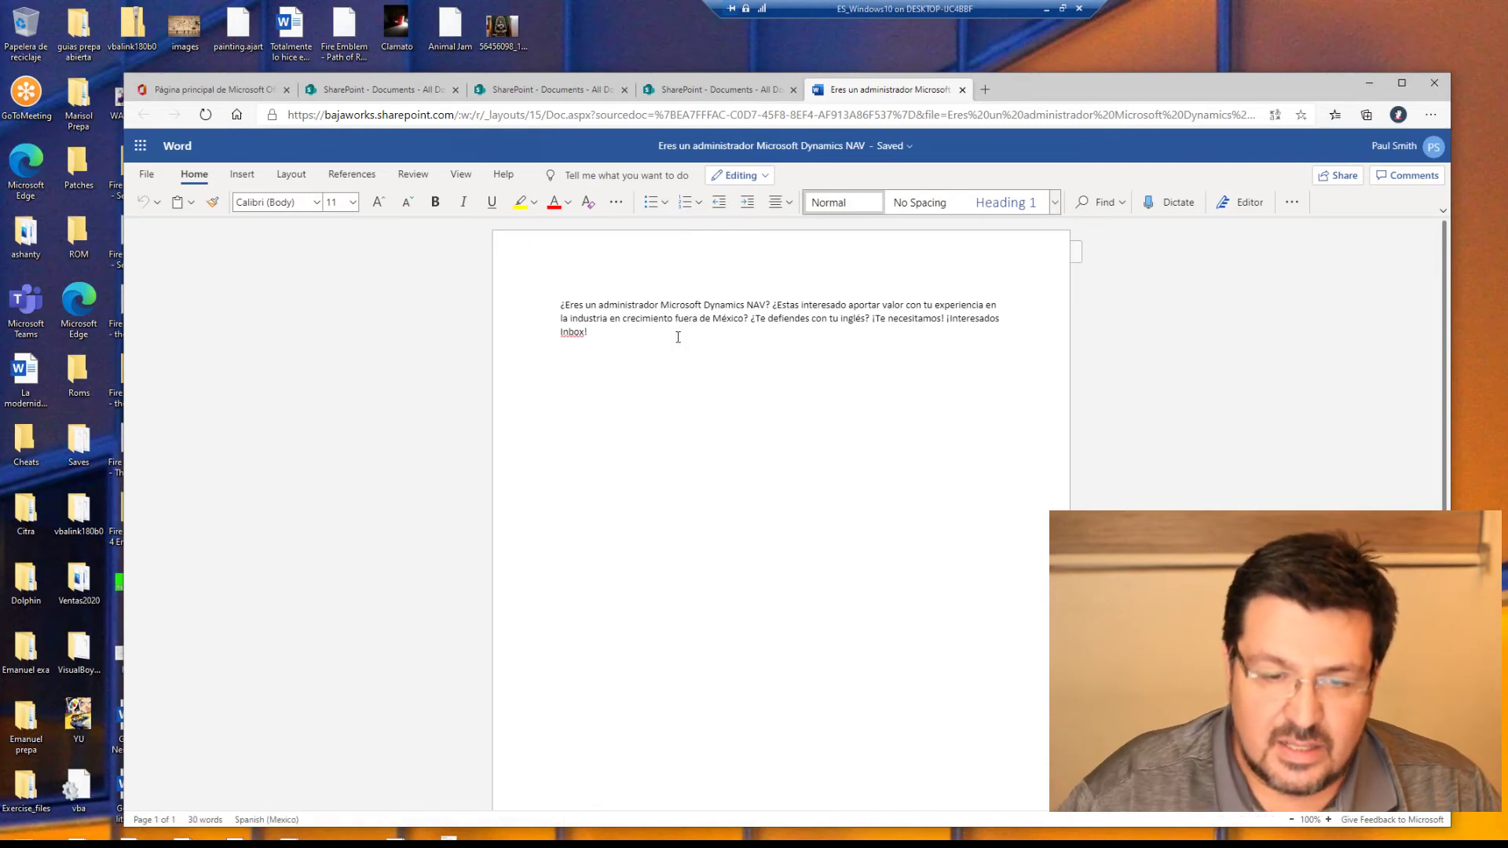
key("Return")
type("Edit the document")
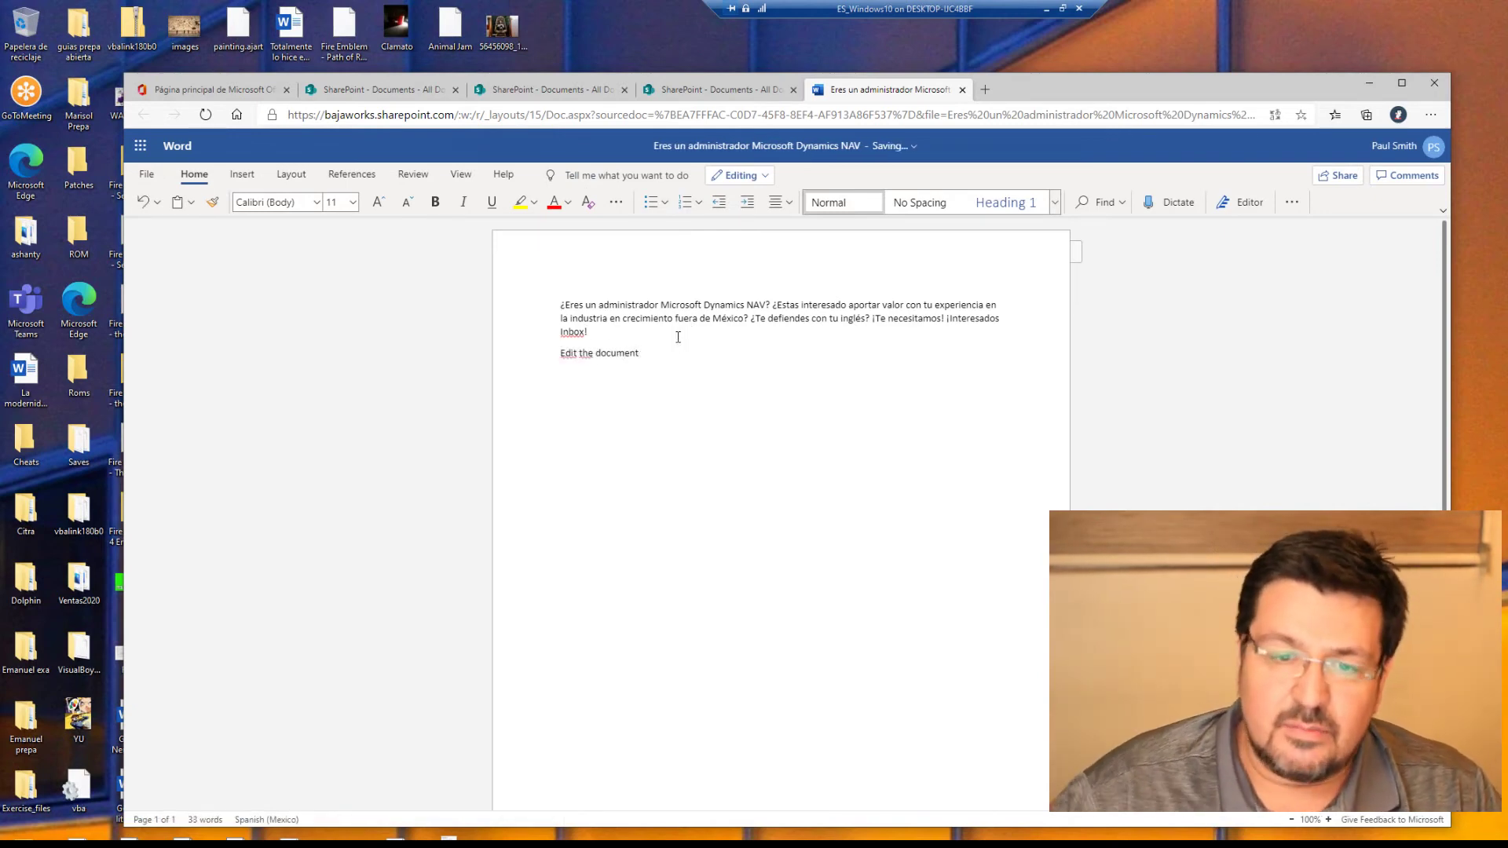
left_click(589, 176)
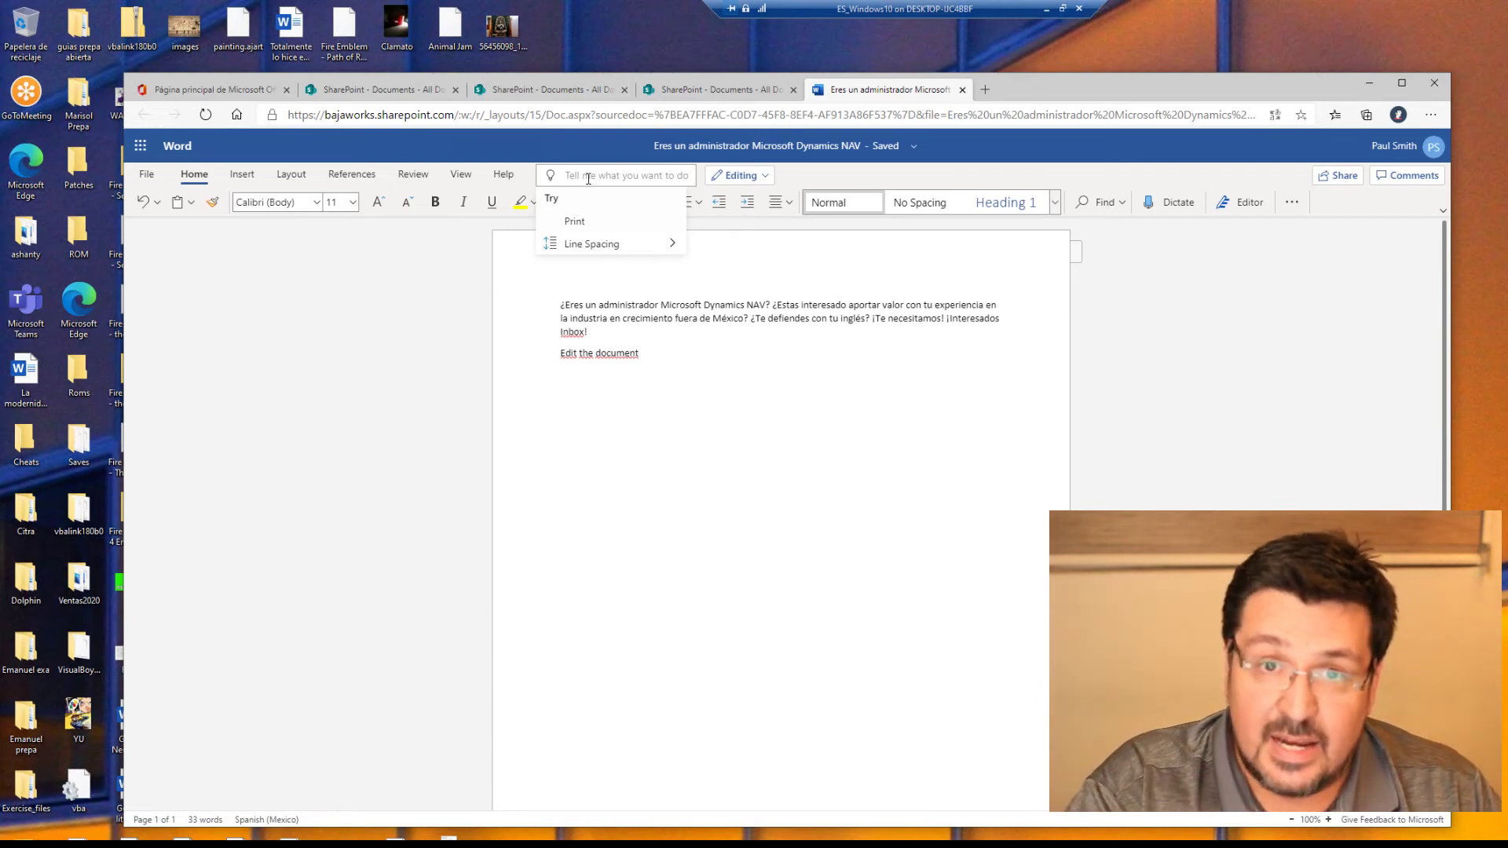
left_click(829, 153)
left_click(792, 269)
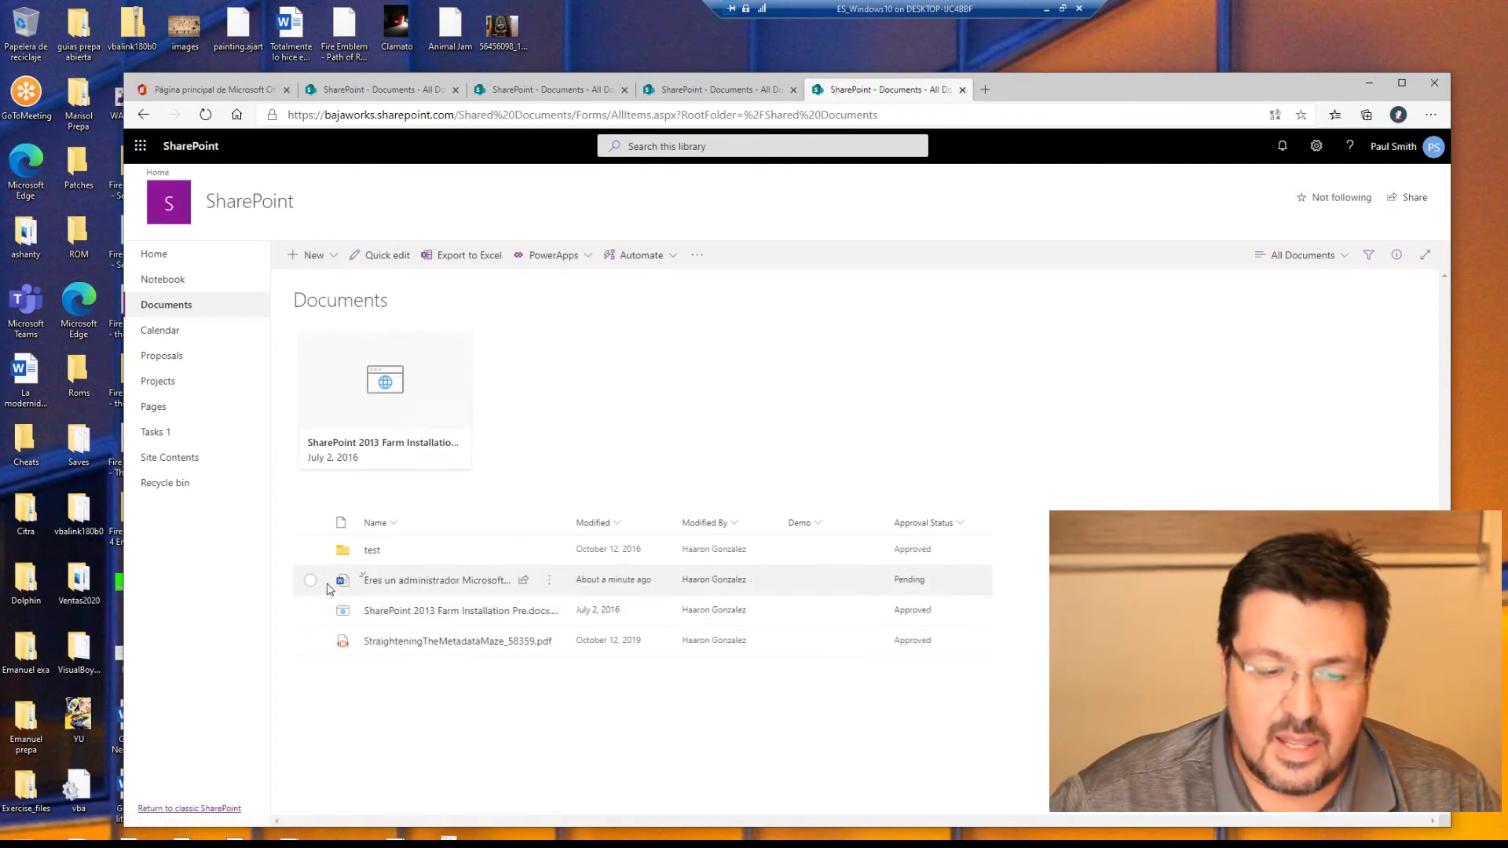
Step: Set the Eres un administrador document's approval status to Approved
left_click(552, 585)
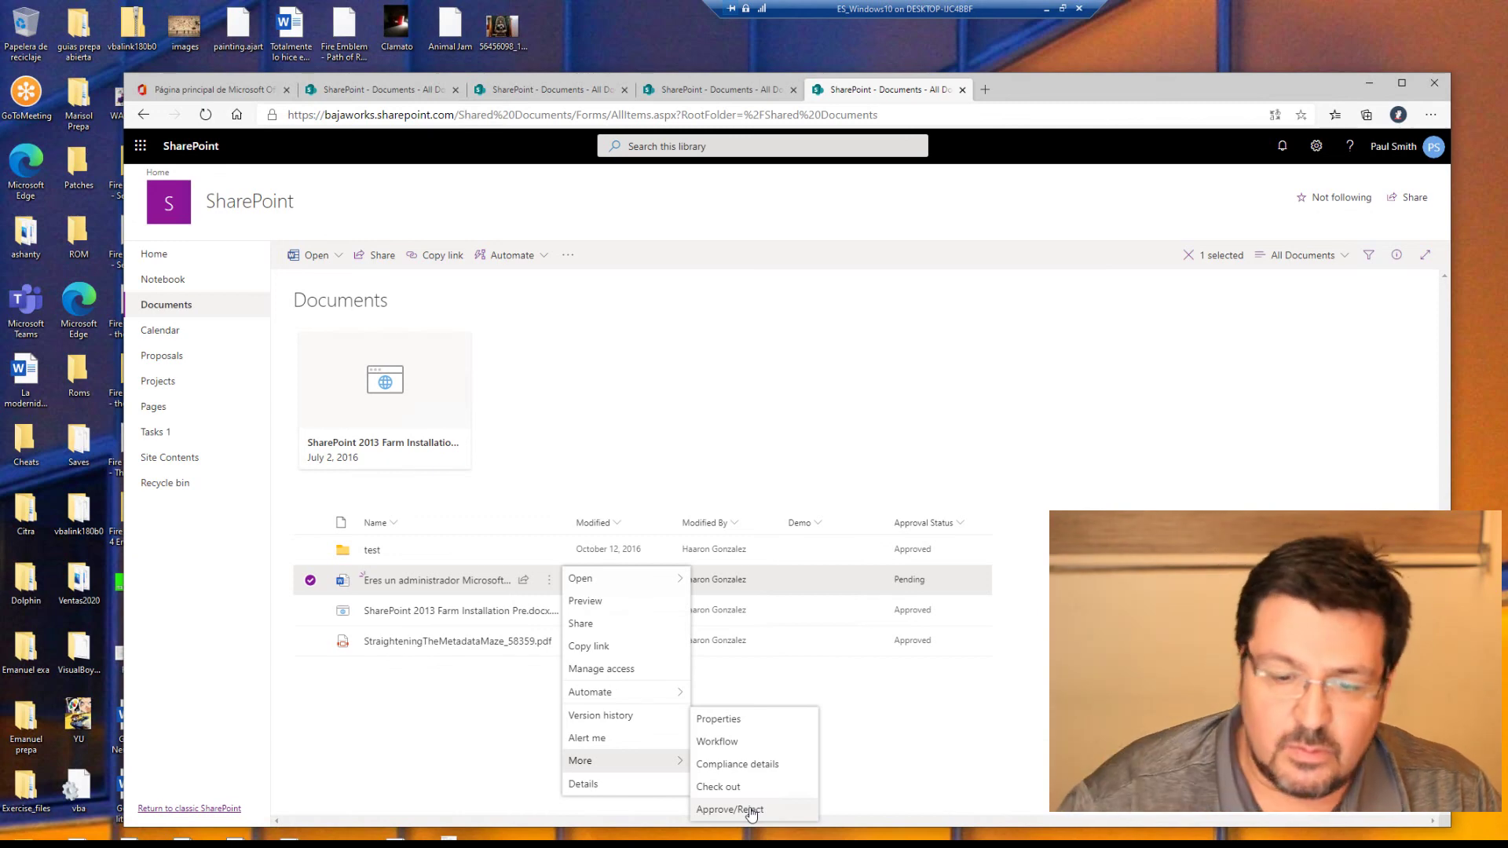
left_click(751, 813)
left_click(655, 408)
left_click(831, 626)
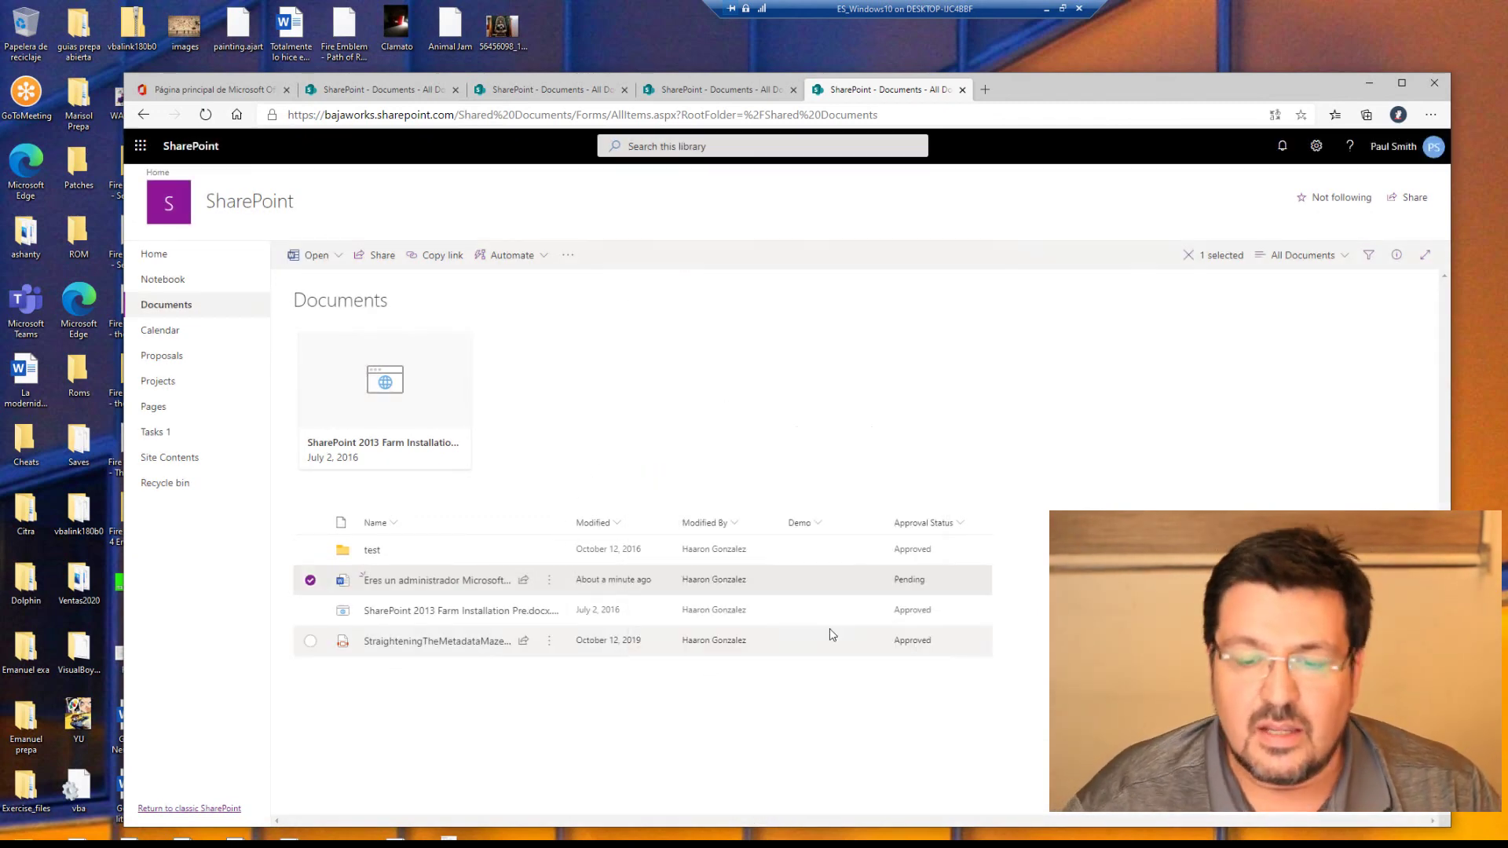